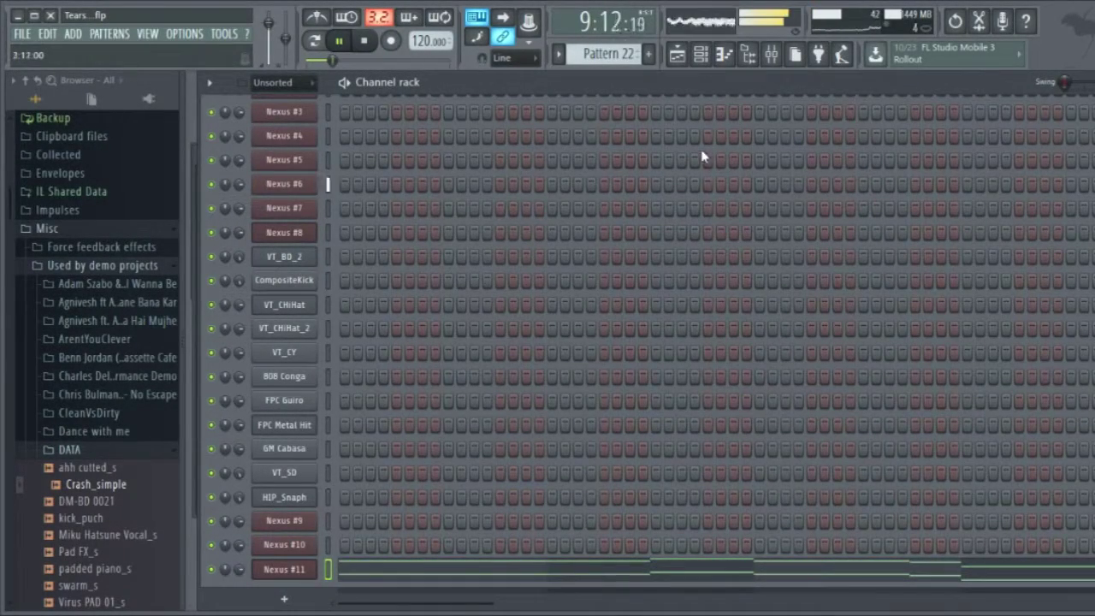
- Load the ST Hollywood Violins preset from the Classical category in the Nexus #11 instrument
click(679, 59)
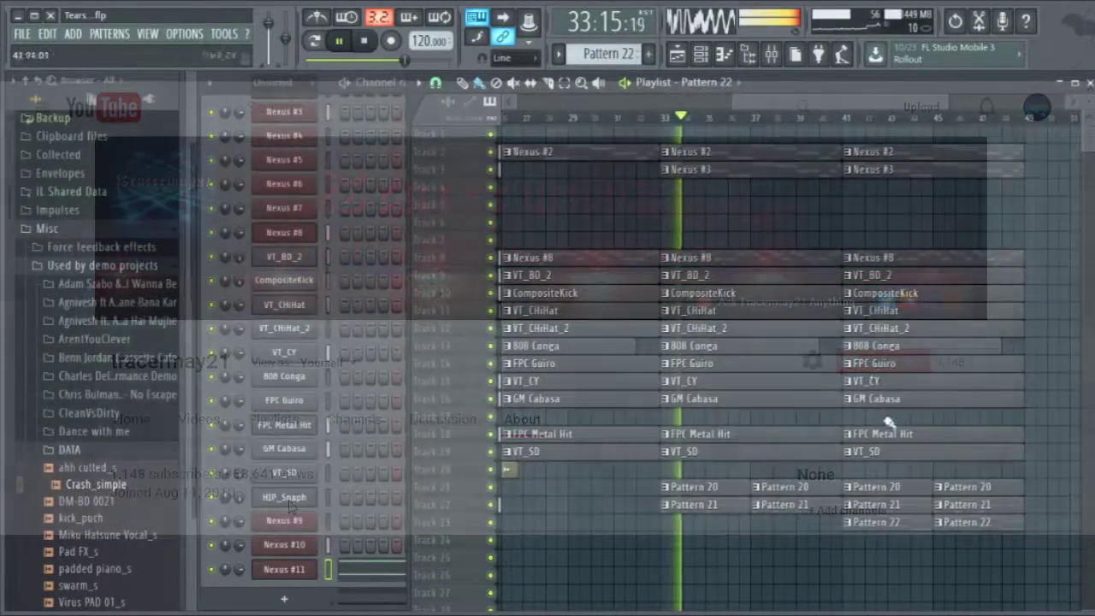
key(F5)
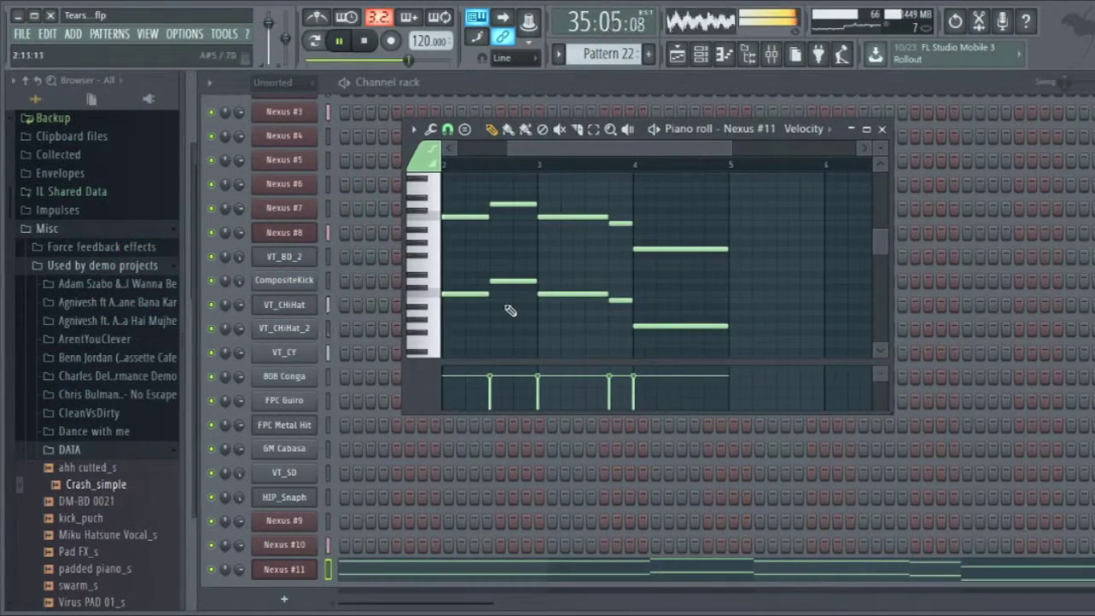
click(280, 570)
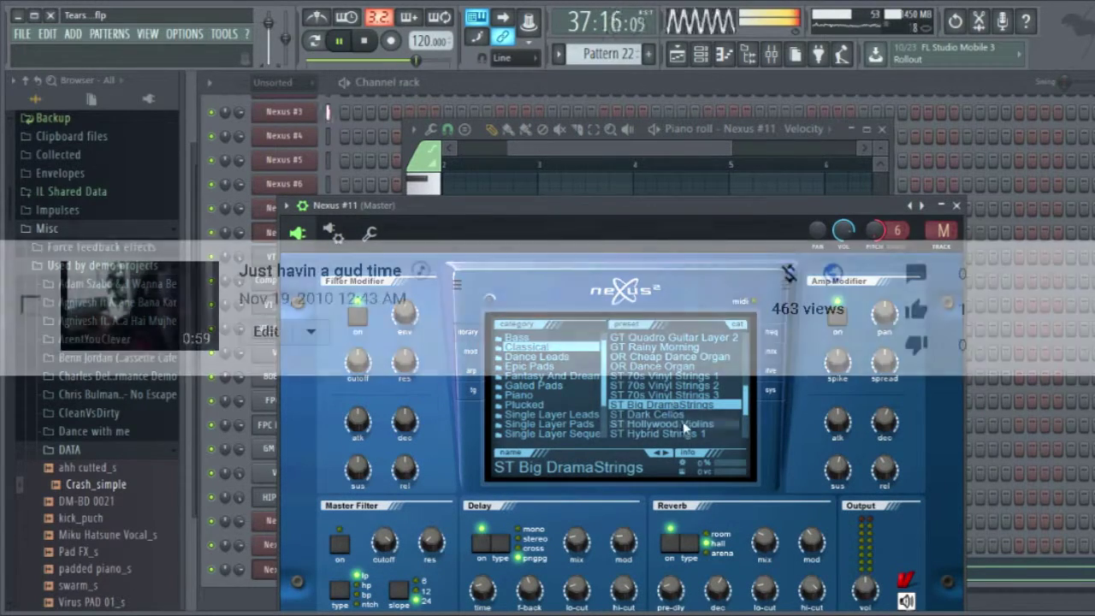
click(682, 424)
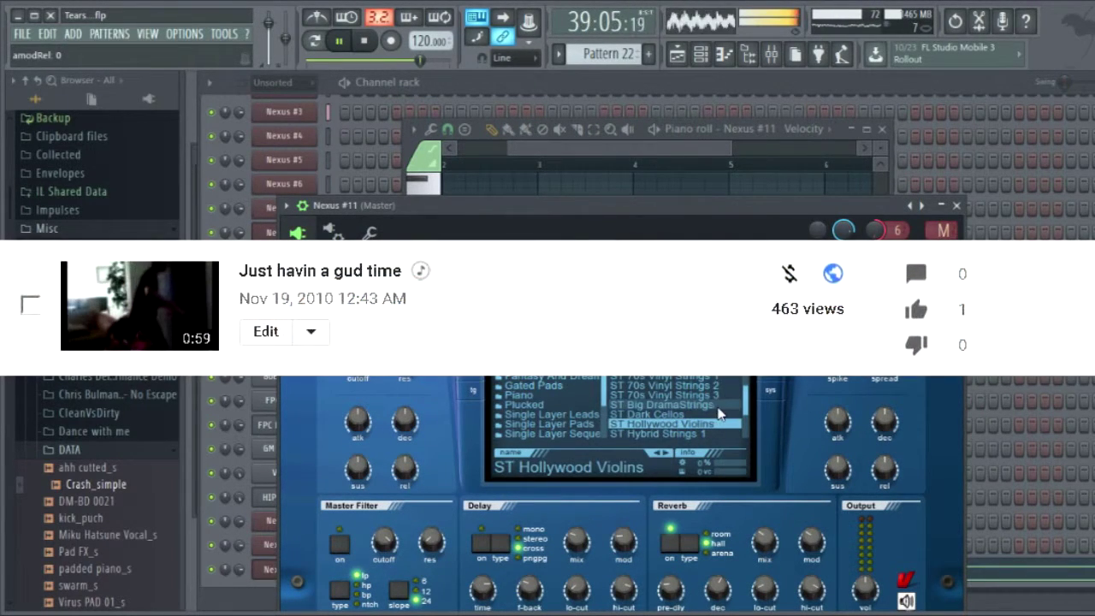
mouse_move(745, 396)
mouse_down()
mouse_move(747, 426)
mouse_move(750, 398)
mouse_up()
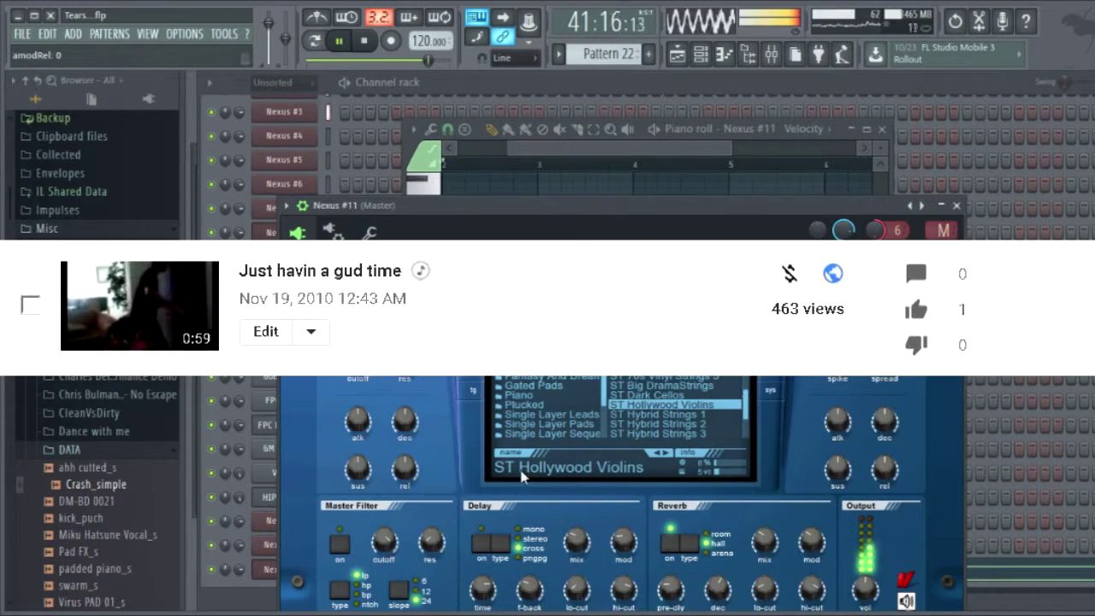
click(279, 542)
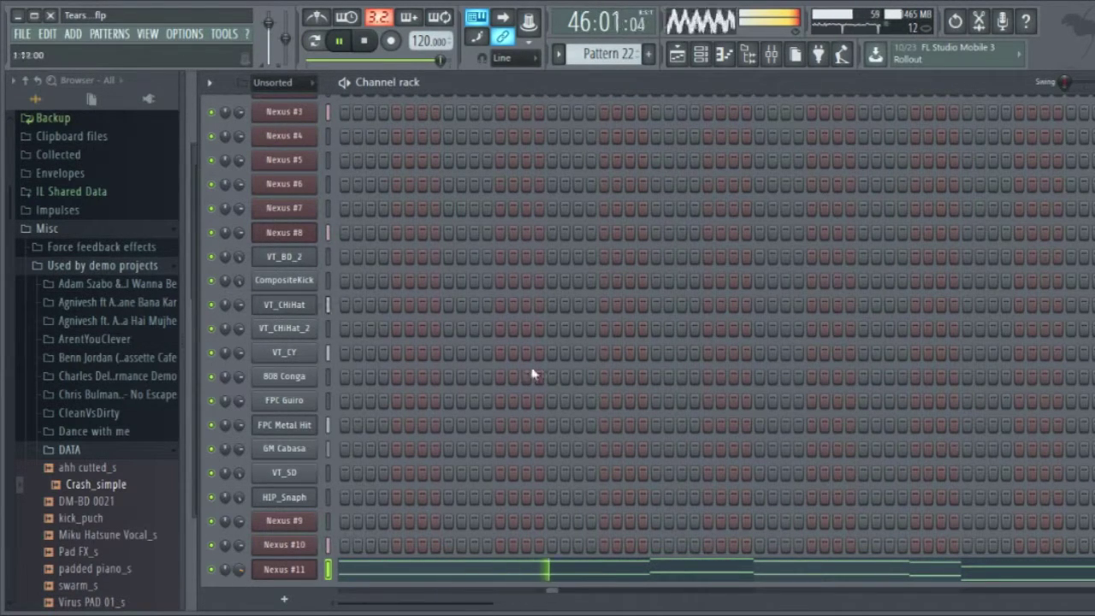
- Select all playlist clips from bar 41 to bar 49 and duplicate them so the copy starts at bar 49
click(677, 53)
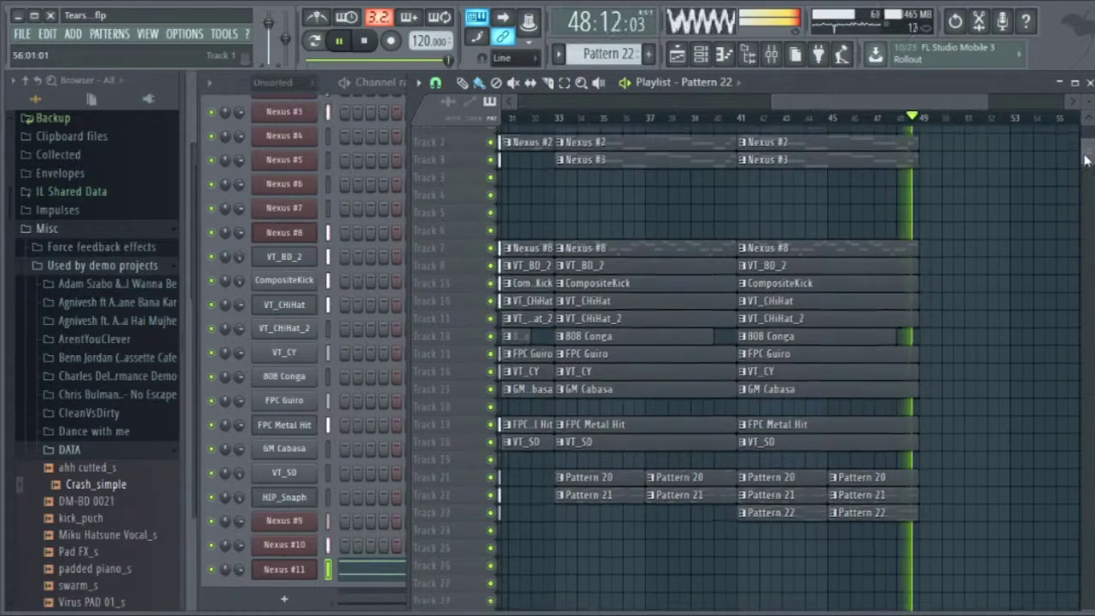
drag(1087, 139, 1091, 169)
drag(895, 102, 924, 103)
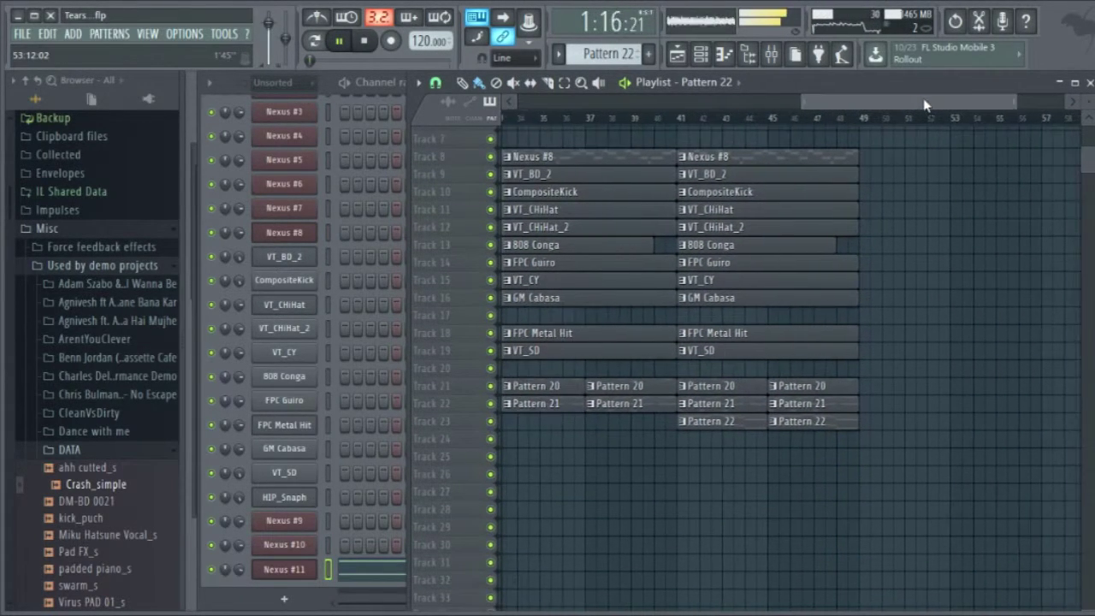
drag(1088, 167, 1088, 137)
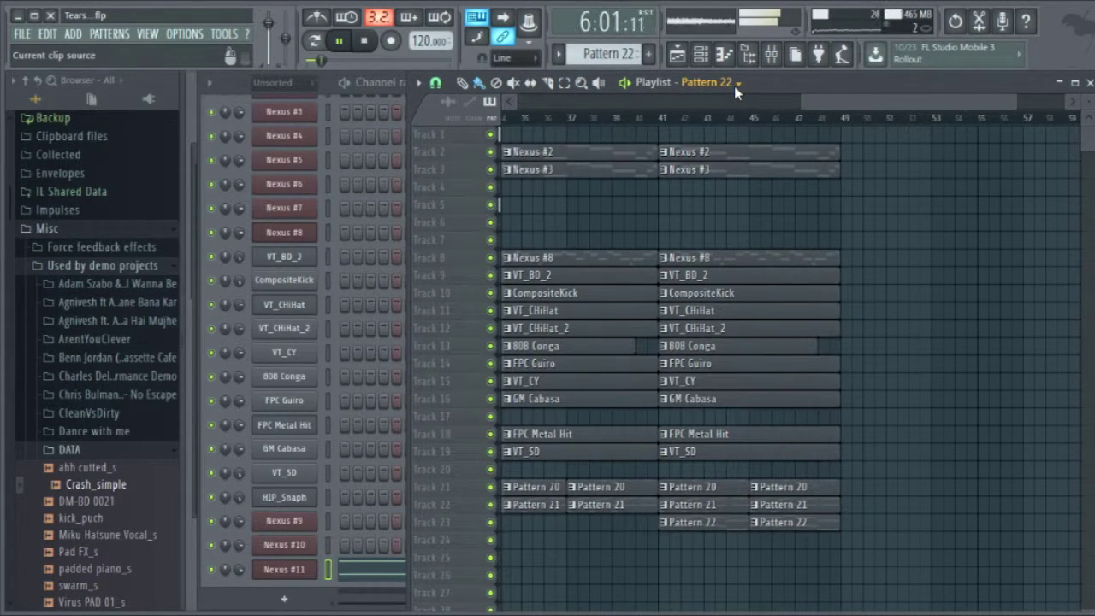
mouse_move(828, 101)
mouse_down()
mouse_move(603, 112)
mouse_move(824, 96)
mouse_move(725, 103)
mouse_move(807, 103)
mouse_up()
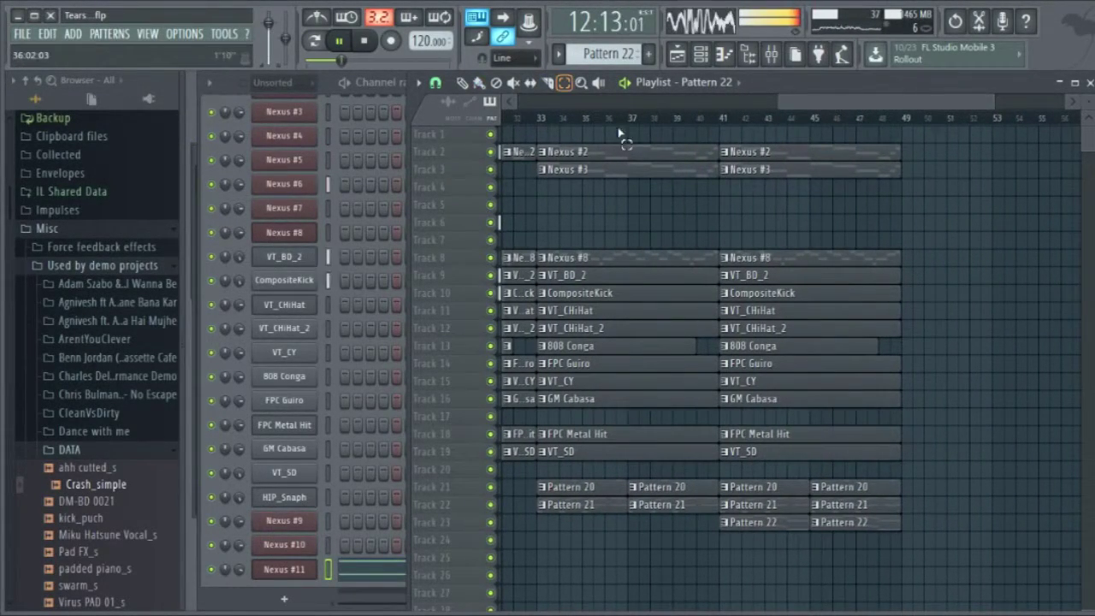
drag(722, 143, 898, 555)
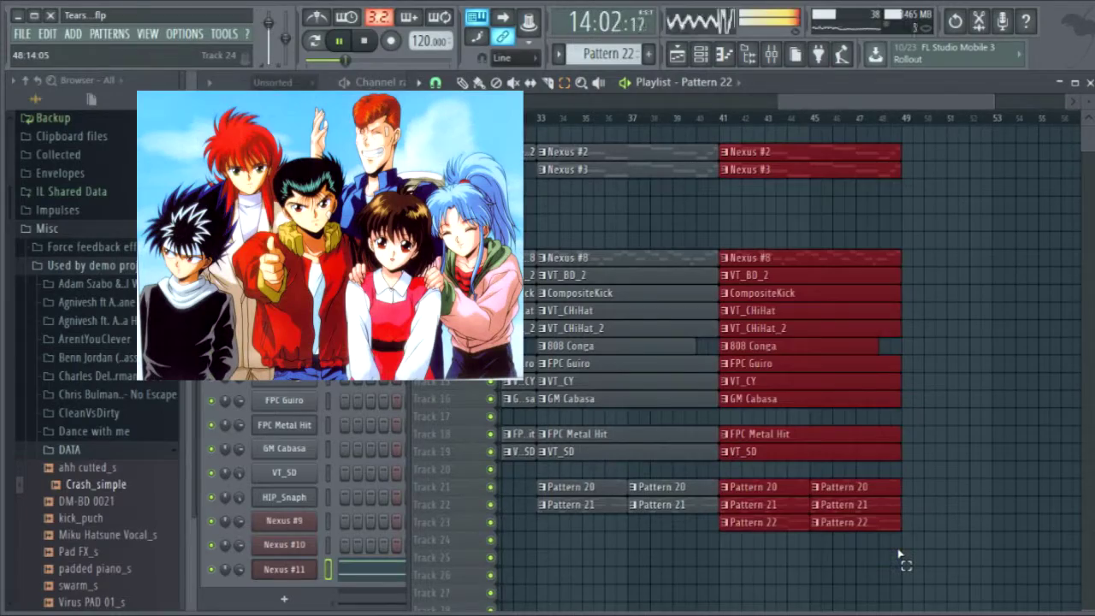
key(ctrl+b)
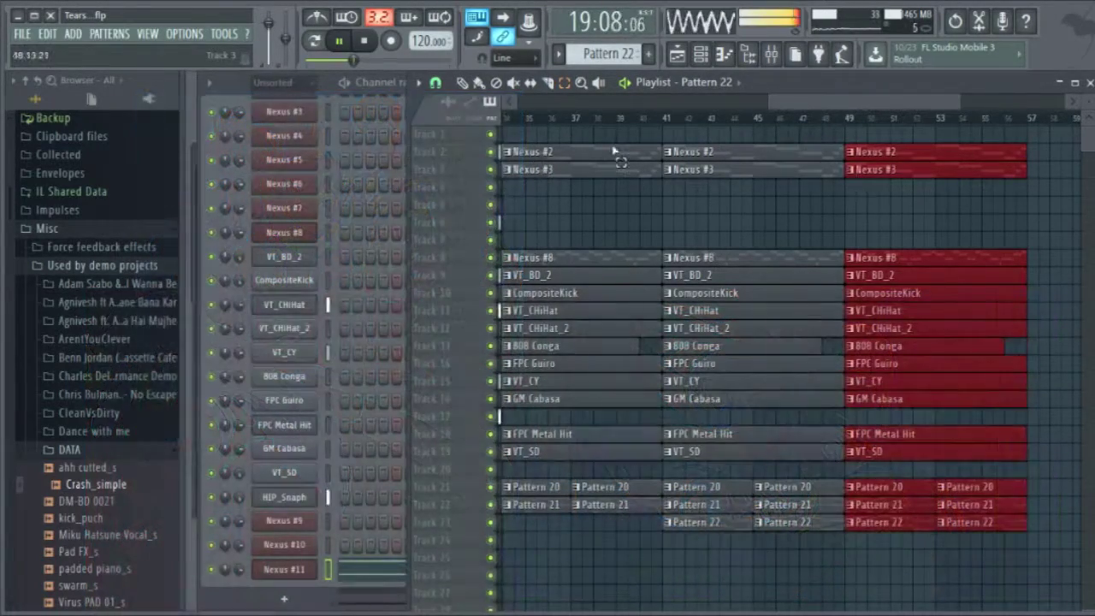
- Place copies of the Crash_simple clip on Track 20 just before bars 41 and 33
drag(853, 100, 749, 100)
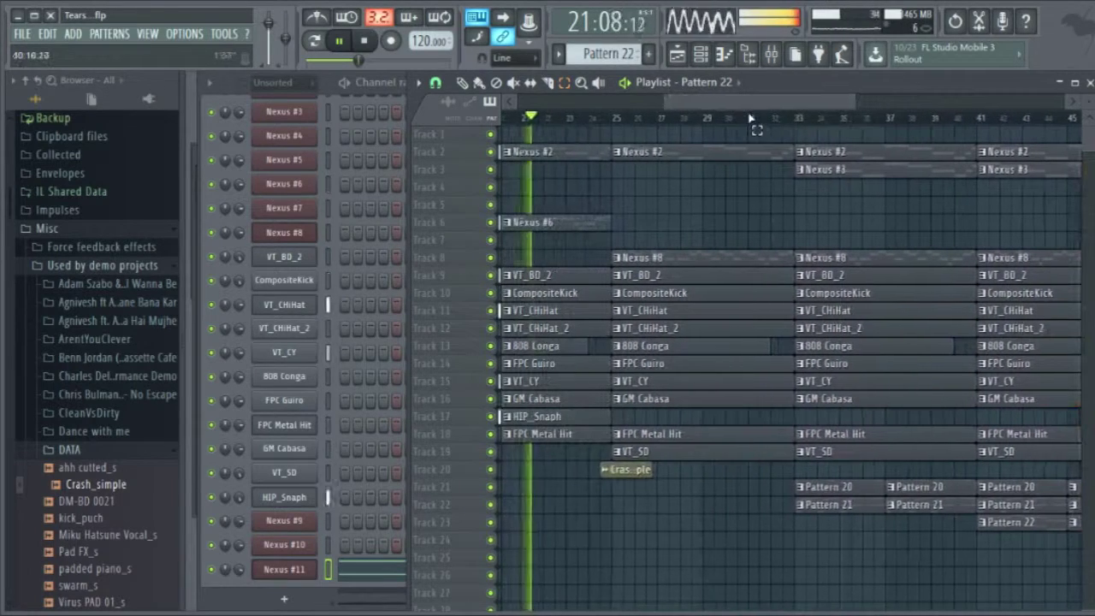
click(630, 470)
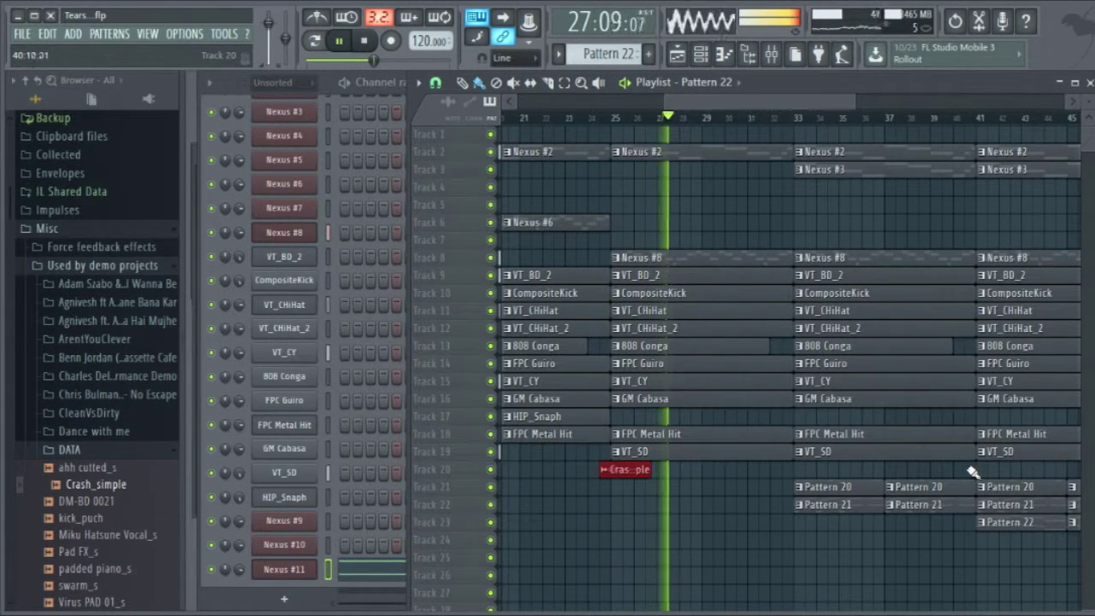
click(625, 470)
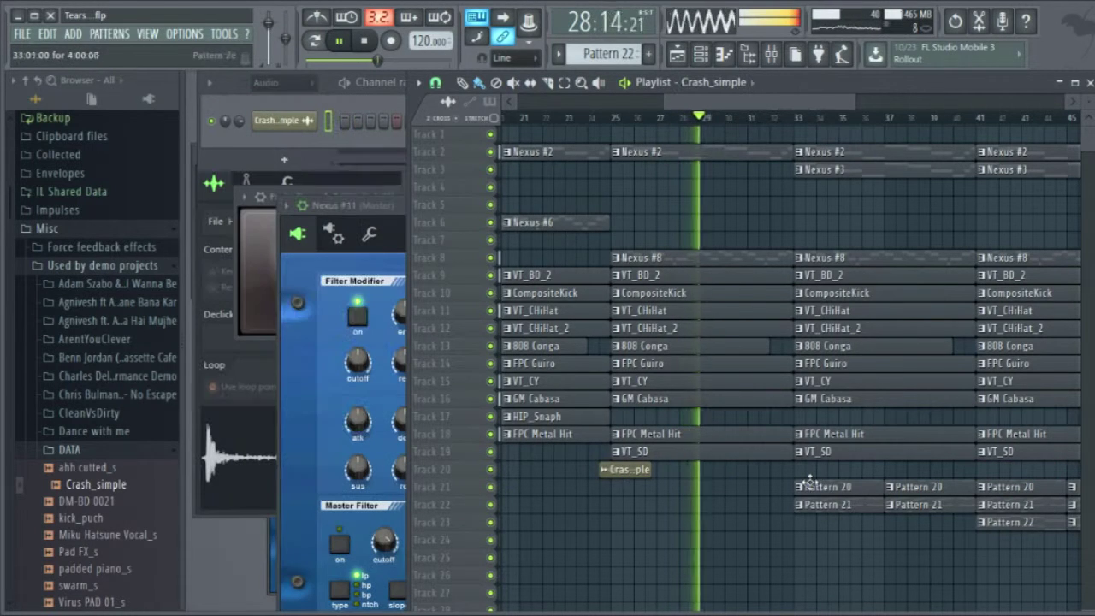
click(997, 472)
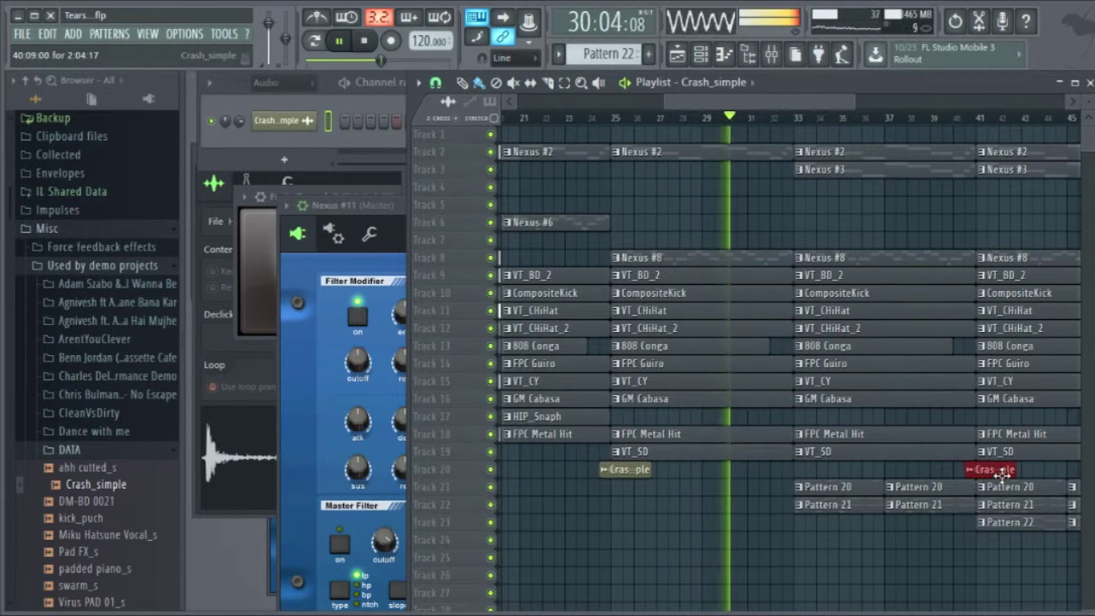
click(789, 472)
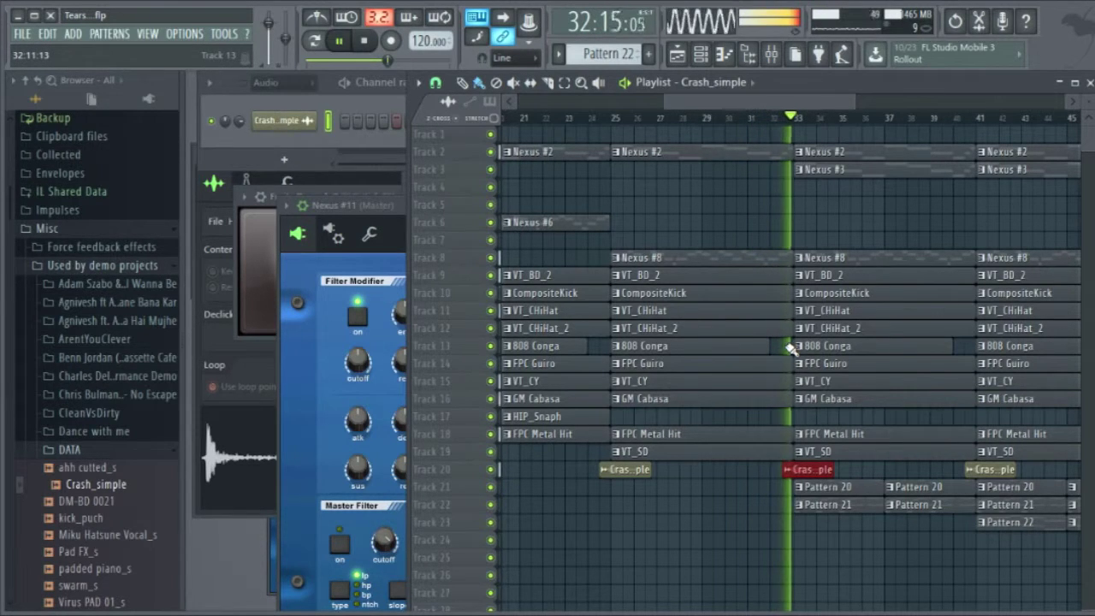
- Delete the two Pattern 21 clips between bars 41 and 49 and add a Crash_simple clip on Track 20 just before bar 49
drag(781, 104, 881, 94)
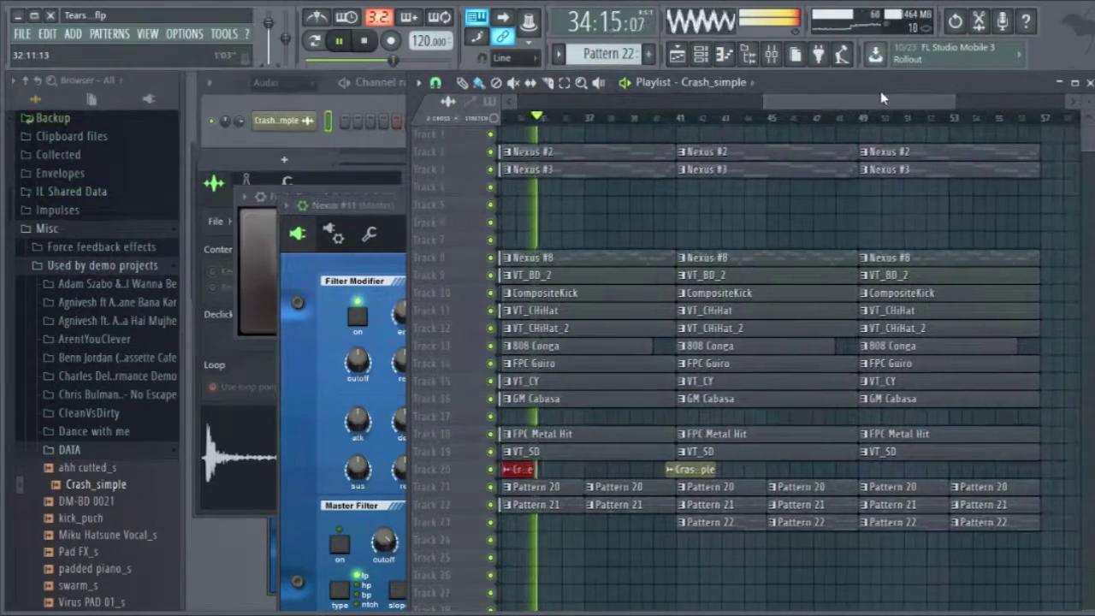
right_click(717, 505)
right_click(770, 511)
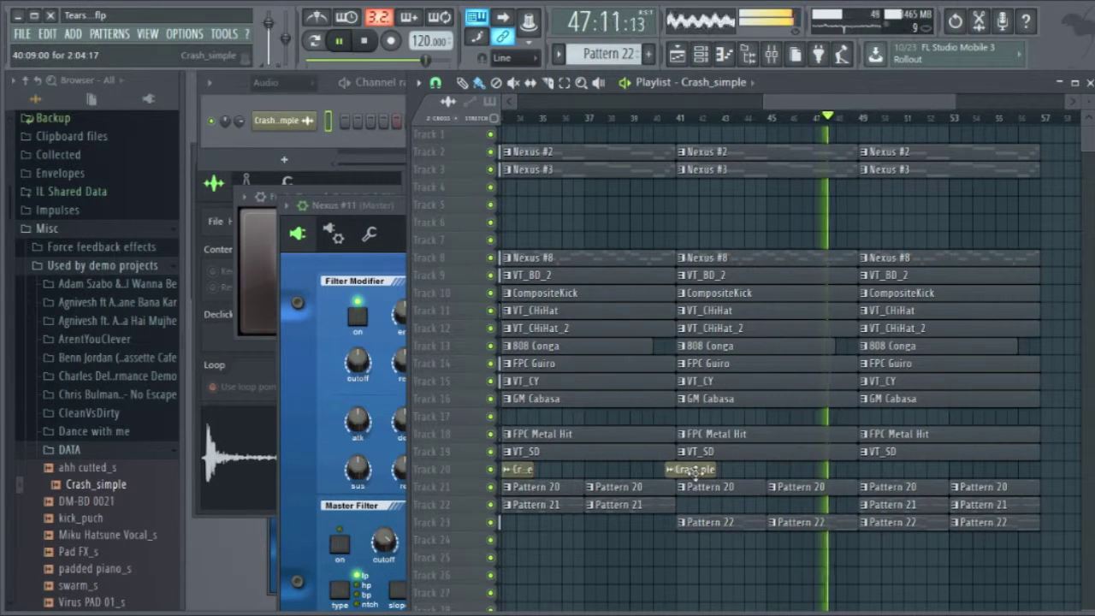
click(853, 470)
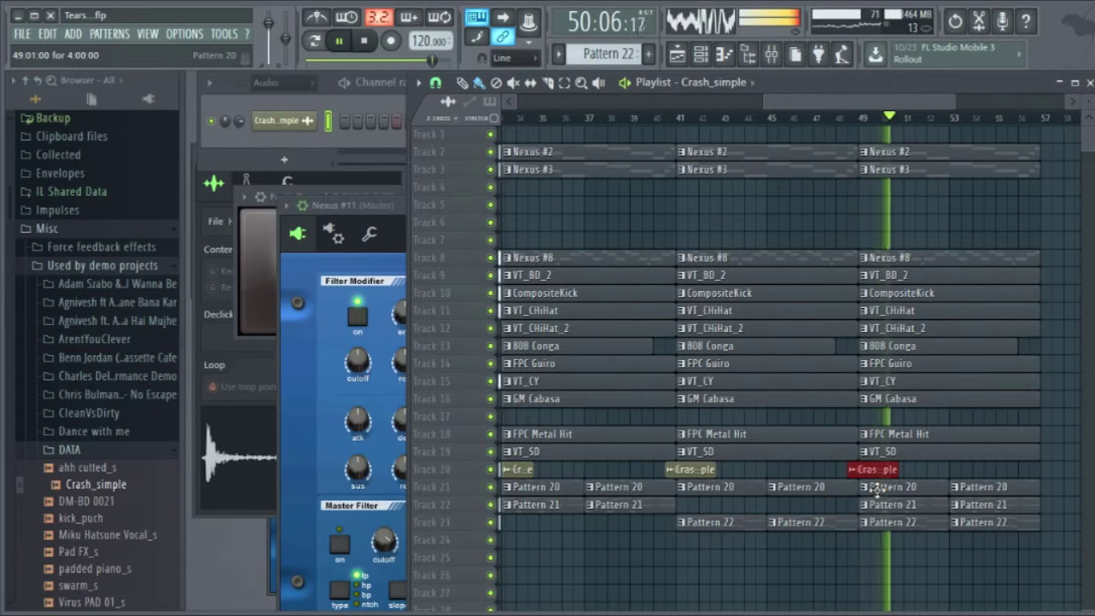
- Add the Titey Crash sample from the Midnight demo project folder to Track 24 at bar 41
drag(847, 107, 790, 107)
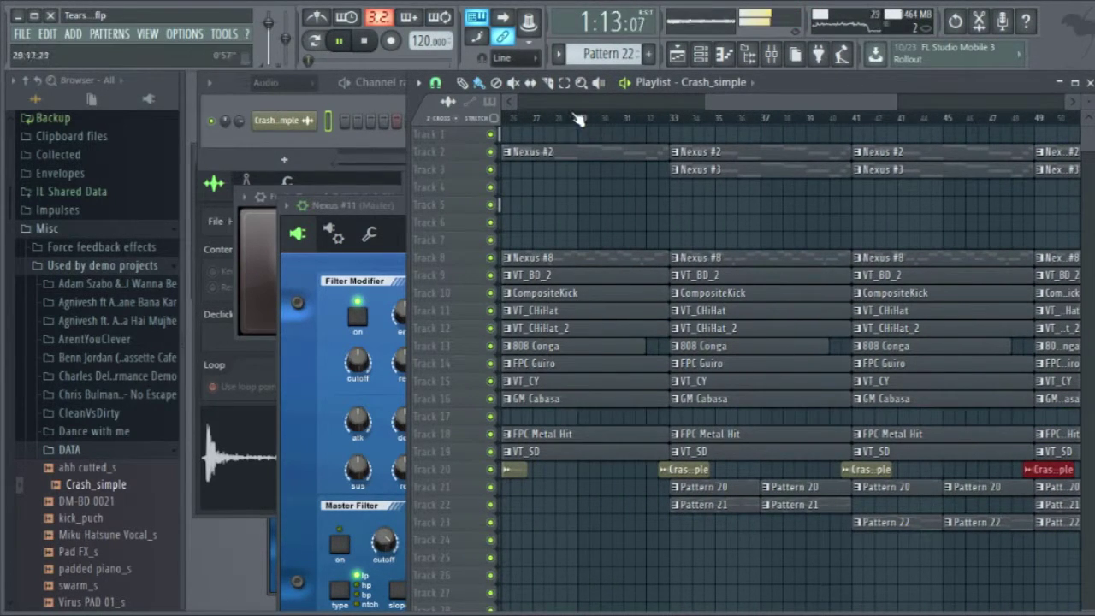
drag(746, 105, 779, 103)
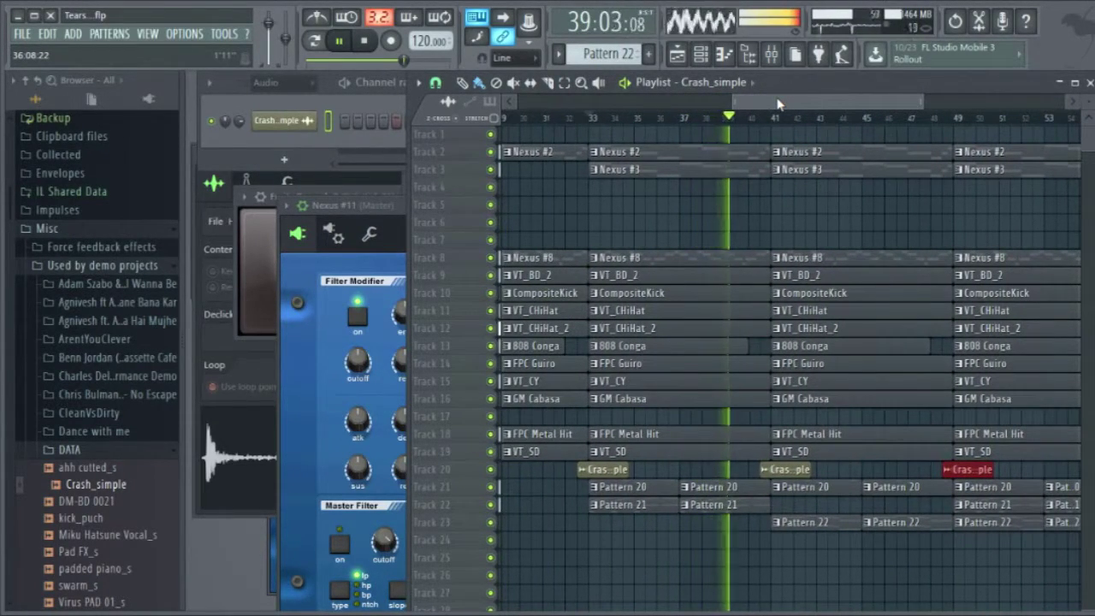
drag(778, 103, 798, 107)
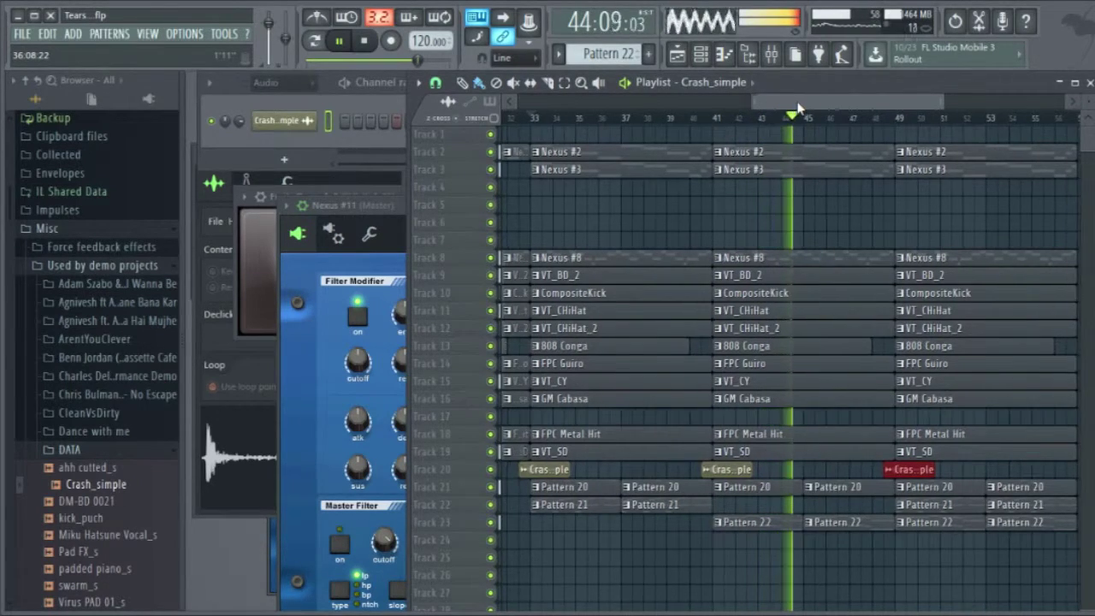
click(70, 449)
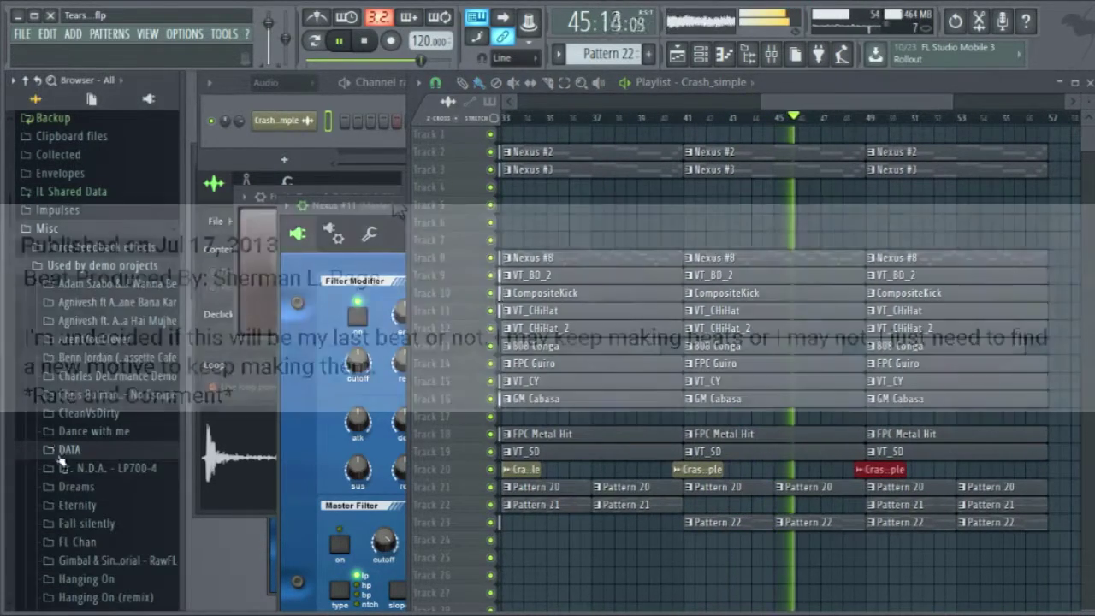
scroll(94, 342, down, 8)
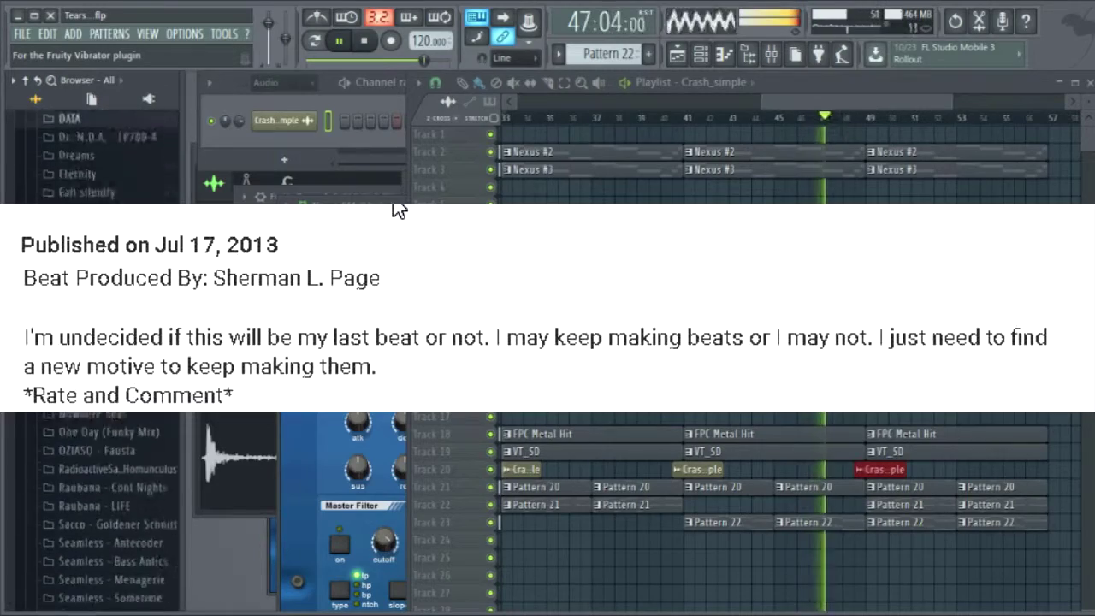
scroll(94, 342, up, 1)
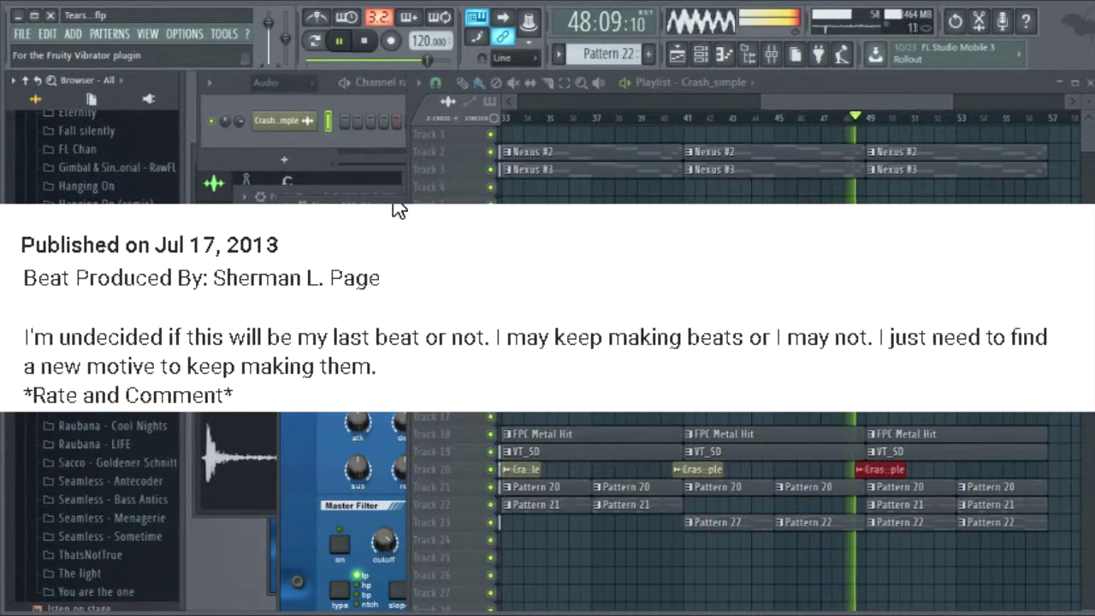
scroll(94, 317, up, 3)
scroll(89, 313, down, 3)
click(90, 308)
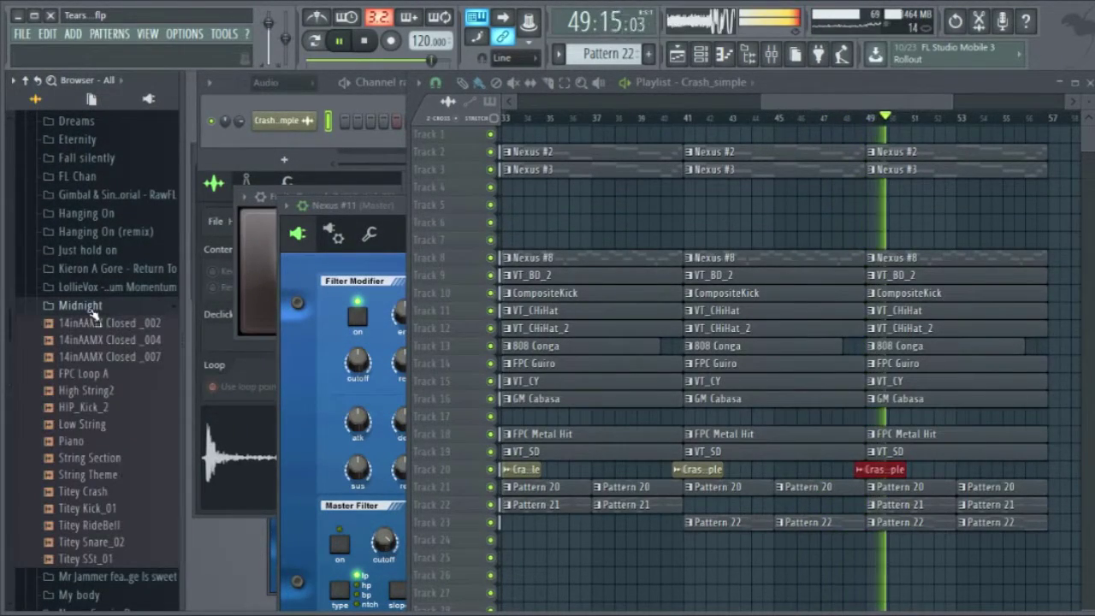
drag(102, 494, 305, 511)
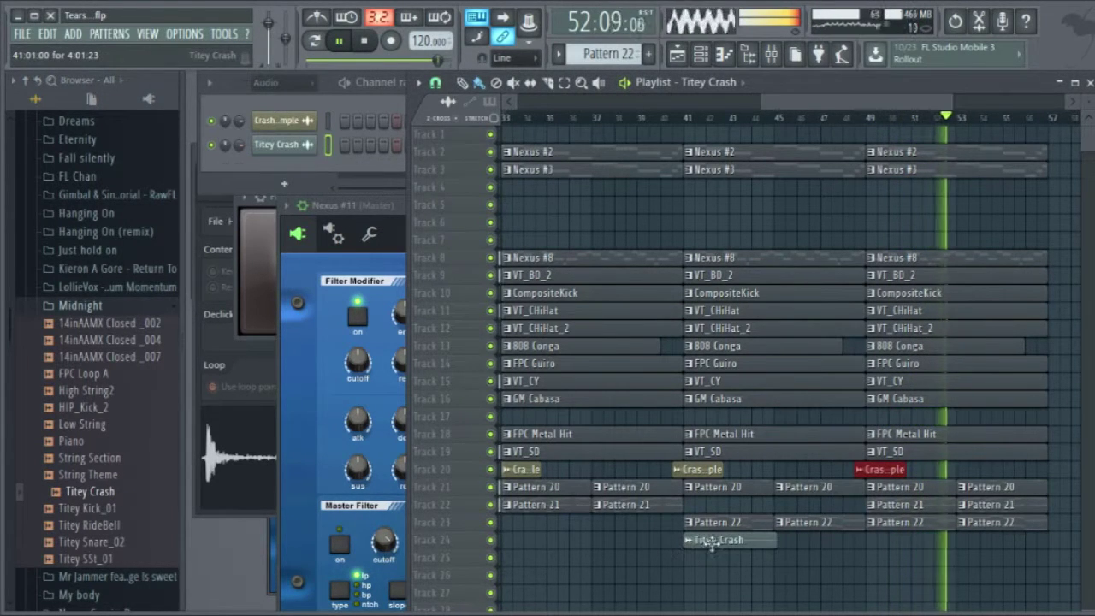
- Route the Titey Crash channel to mixer track 7 and load Fruity Reeverb 2 in its first effect slot
click(706, 542)
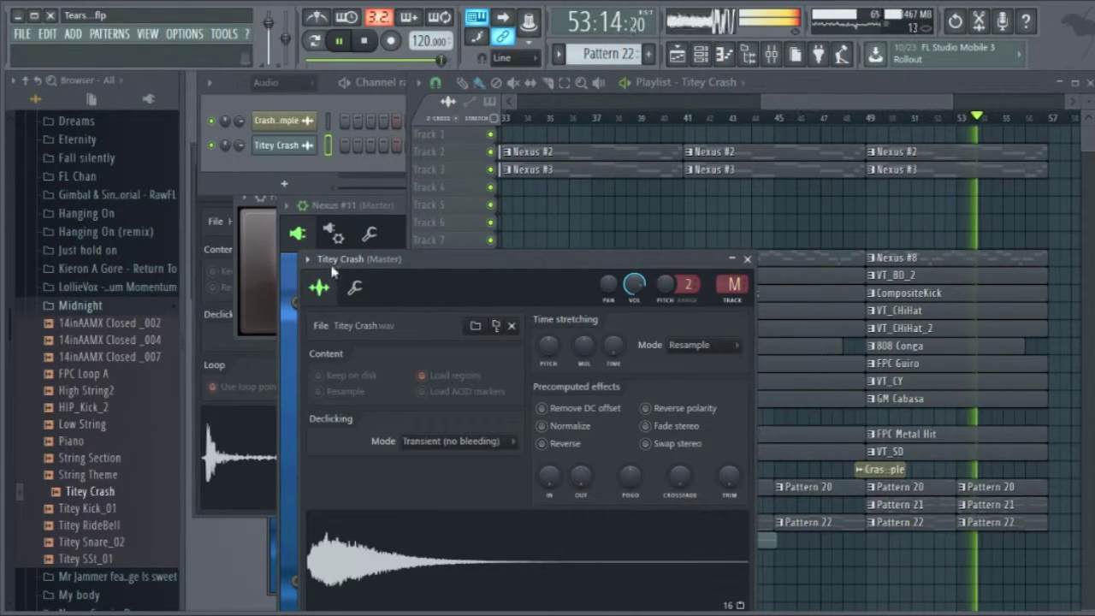
key(ctrl+l)
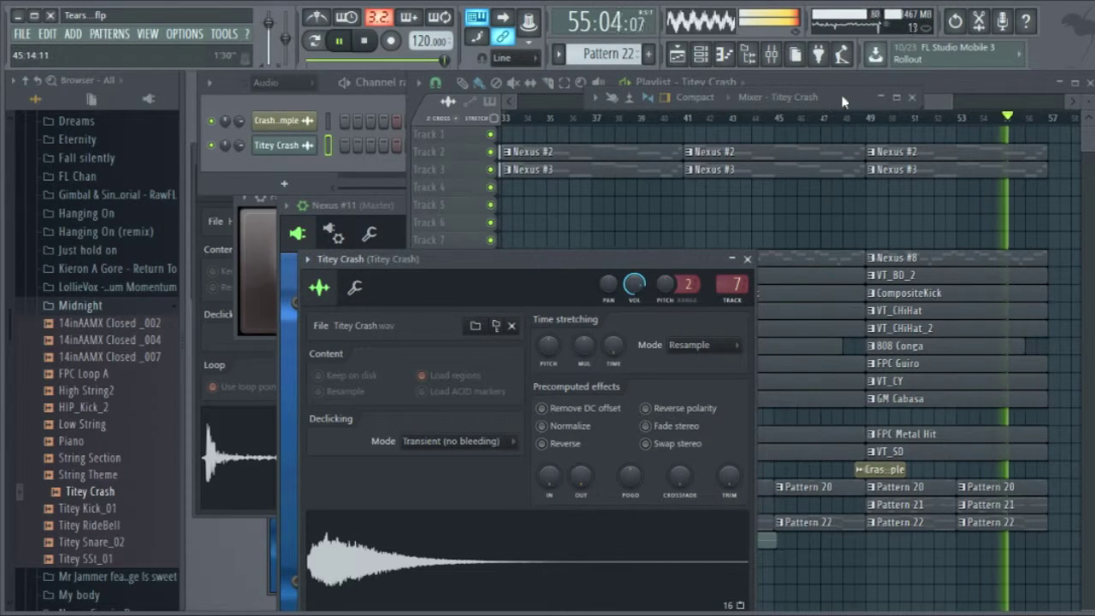
click(882, 99)
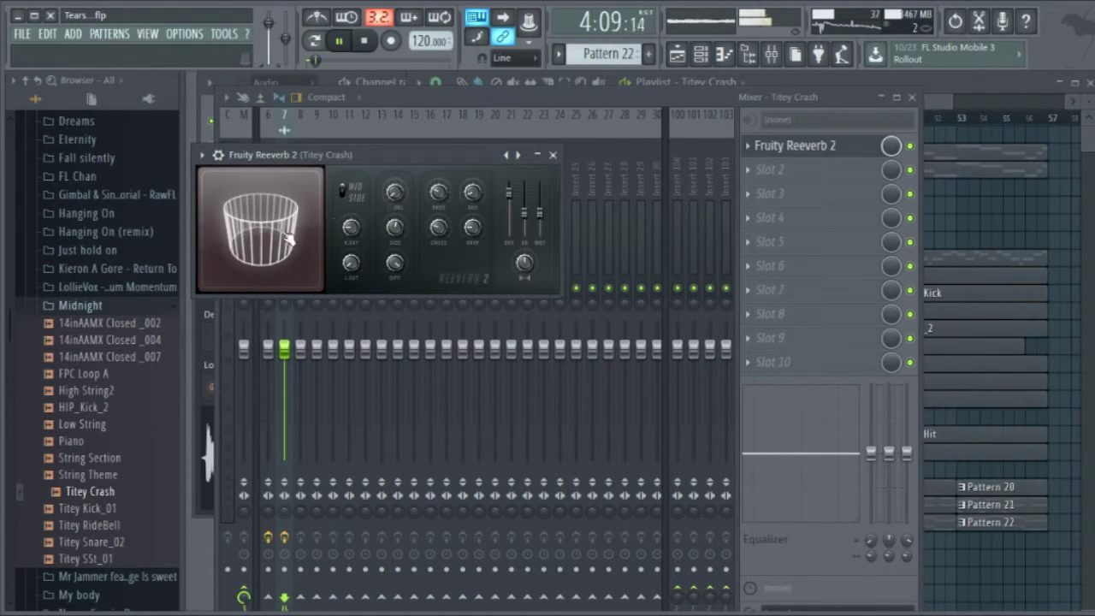
click(539, 157)
click(881, 100)
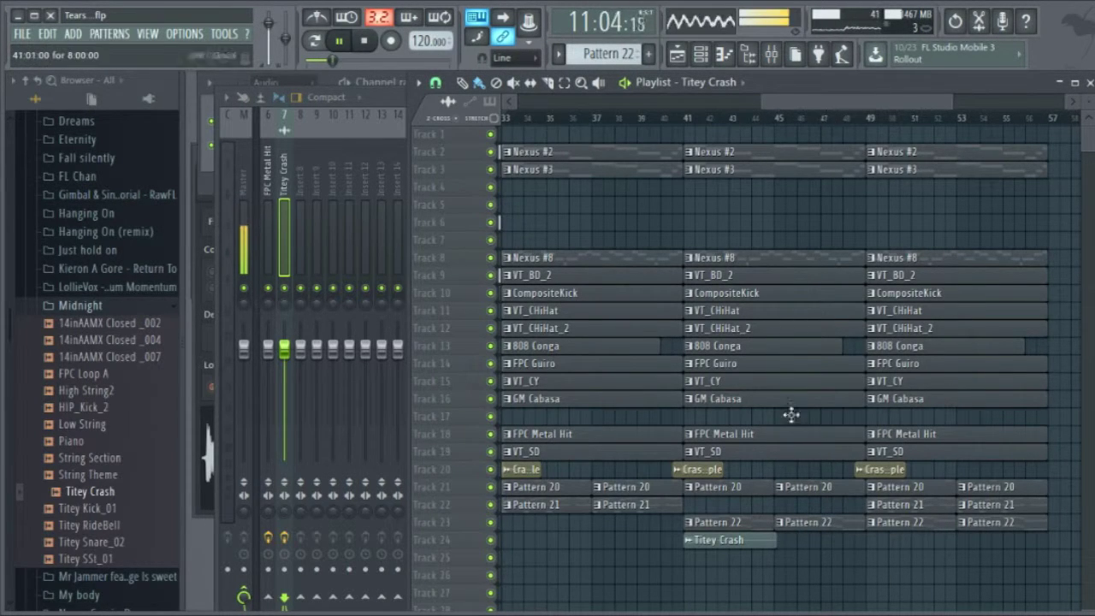
- Place a copy of the Titey Crash clip on Track 24 at bar 49 and open the Titey Crash channel settings
click(643, 133)
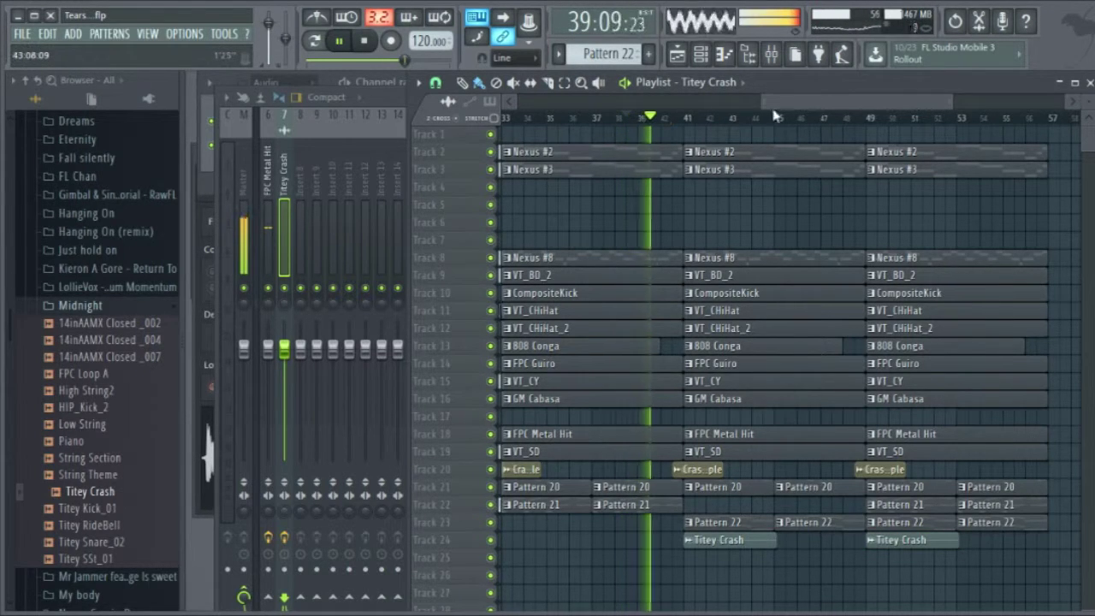
mouse_move(766, 102)
mouse_down()
mouse_move(659, 101)
mouse_move(748, 101)
mouse_up()
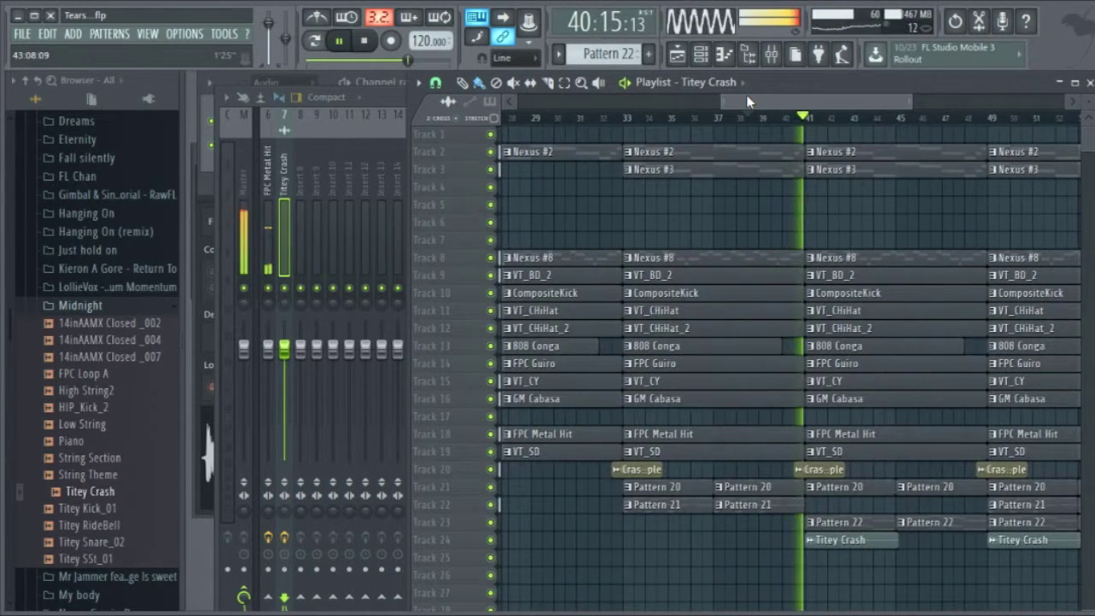
double_click(863, 541)
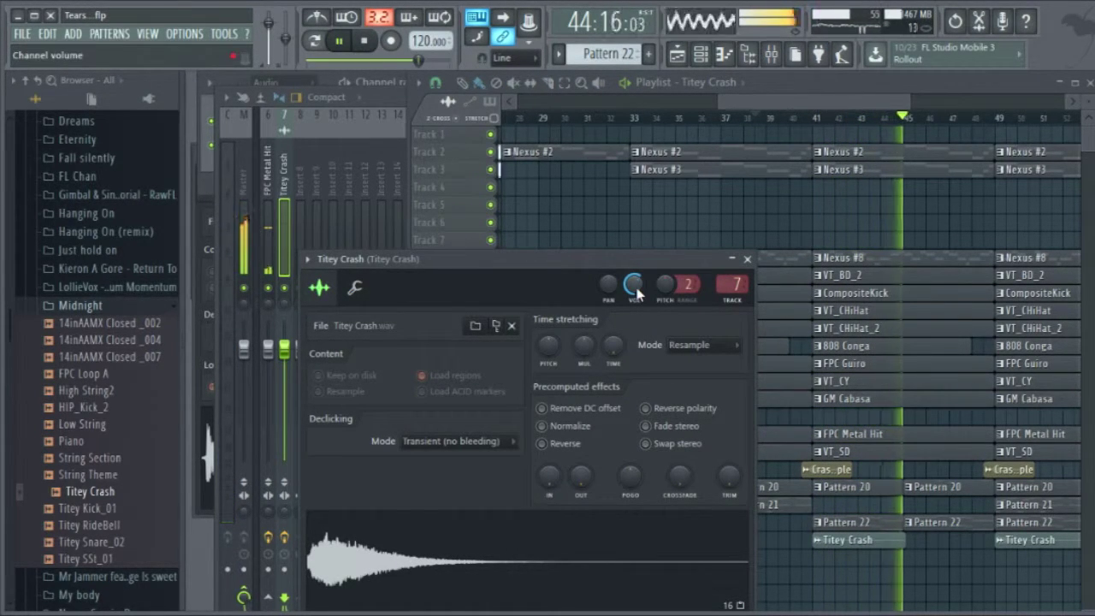
- Review the end of the arrangement, then play the song from bar 9 to listen through its sections
drag(775, 104, 832, 109)
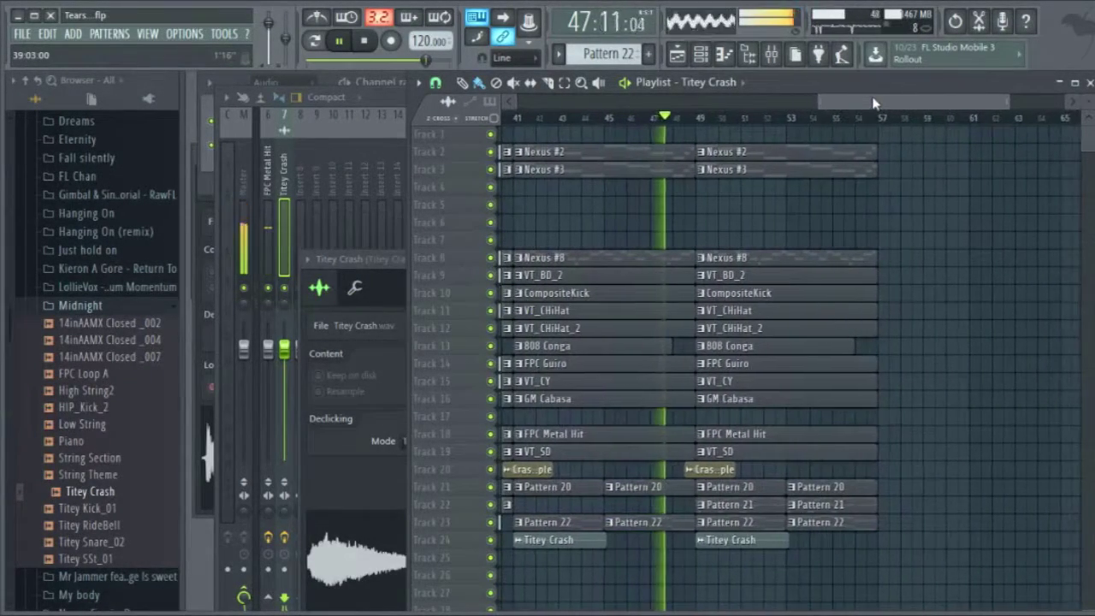
drag(872, 103, 859, 102)
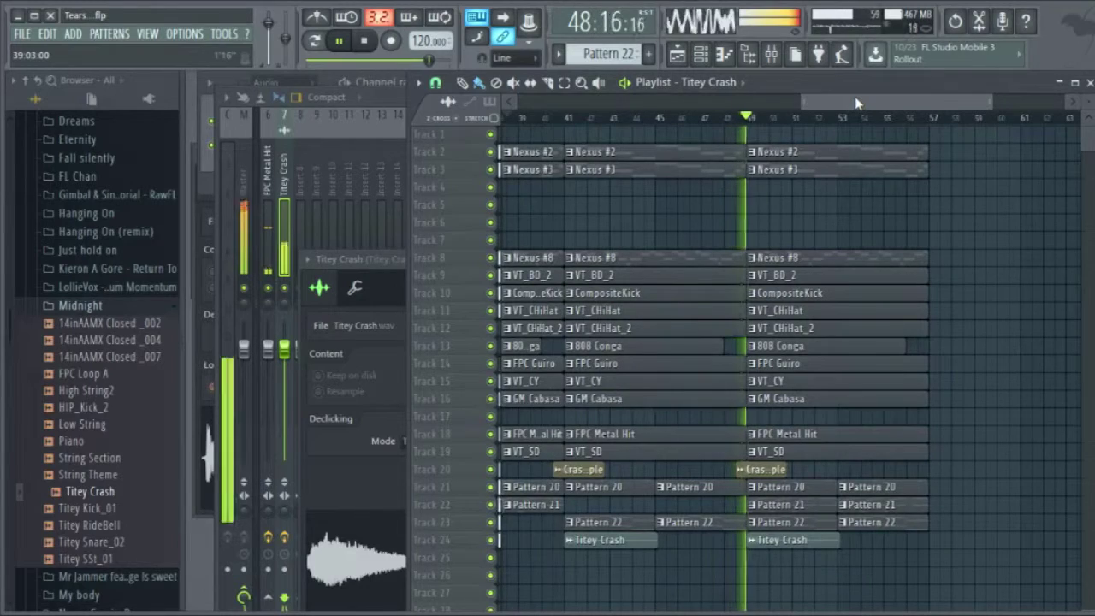
drag(856, 103, 643, 115)
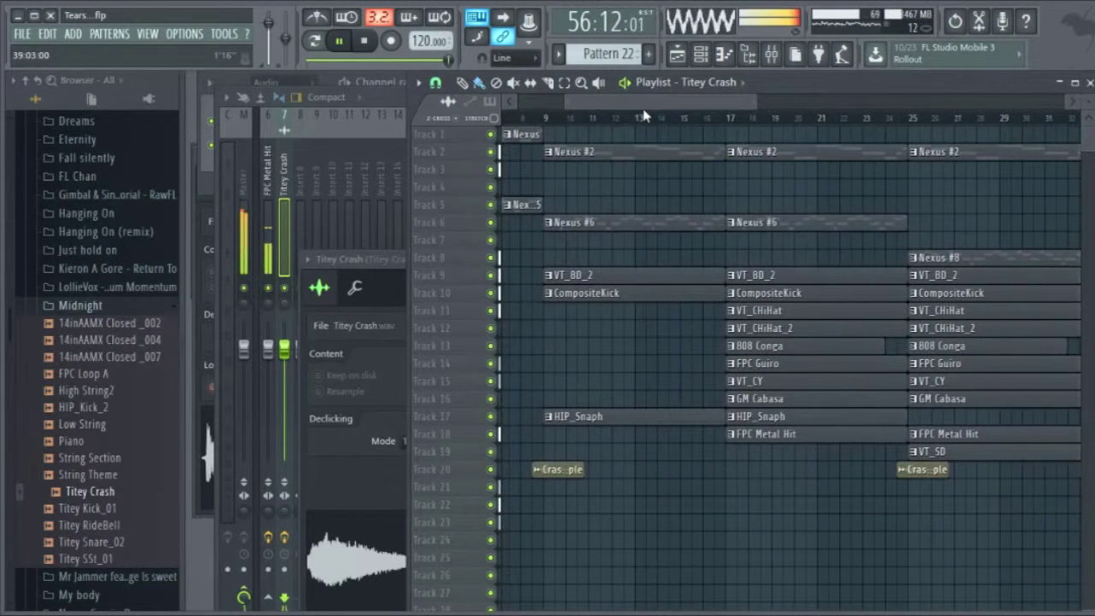
click(552, 123)
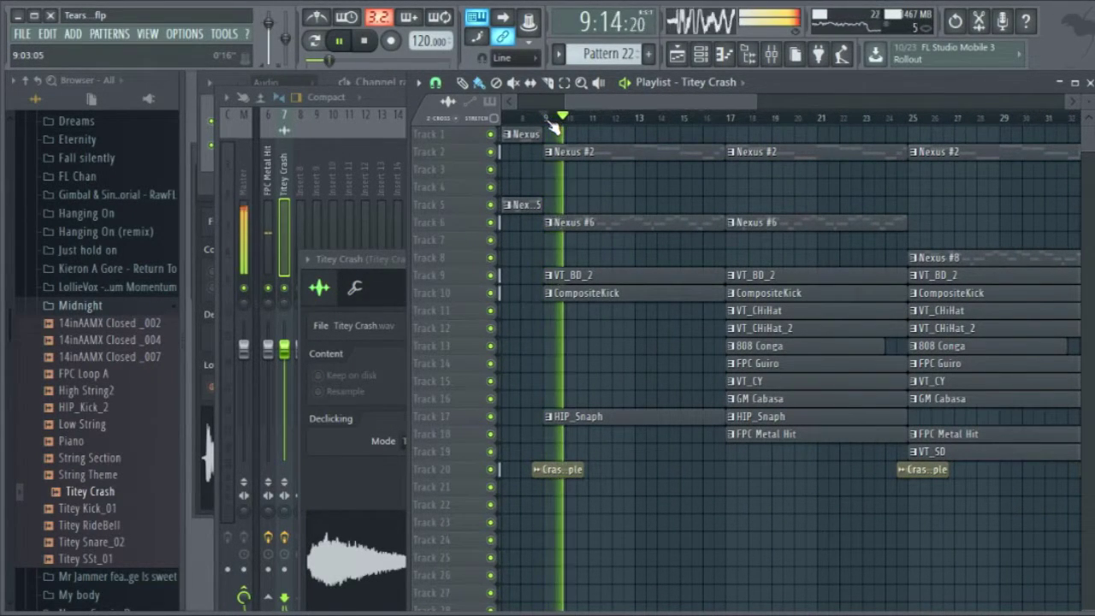
drag(561, 102, 553, 103)
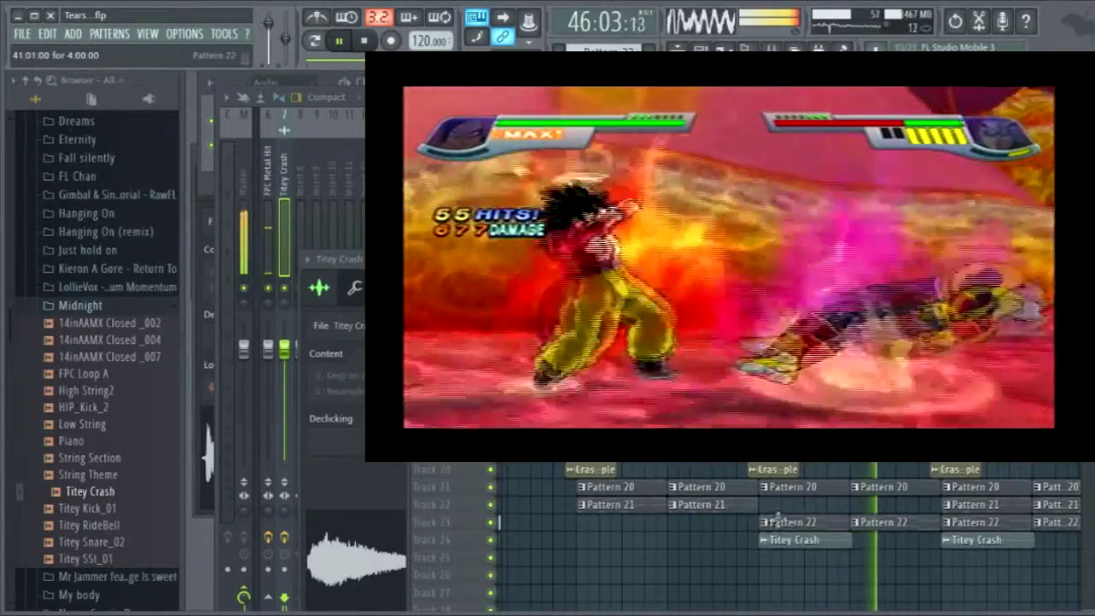
- Play the arrangement from bar 33 and open the Nexus #10 notes of Pattern 21 in the piano roll
double_click(702, 505)
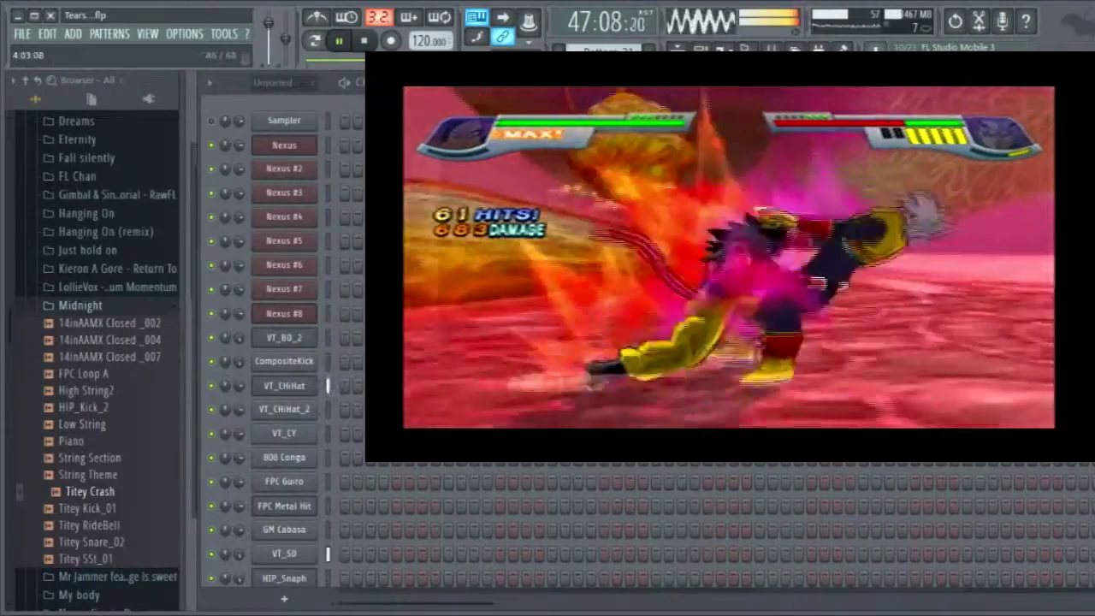
click(670, 175)
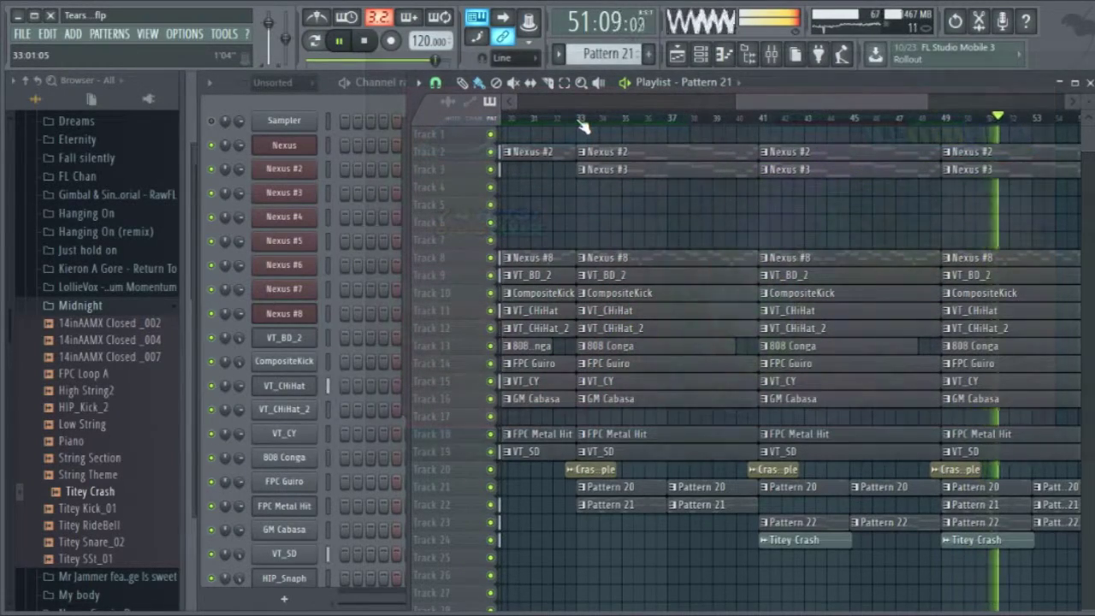
click(582, 125)
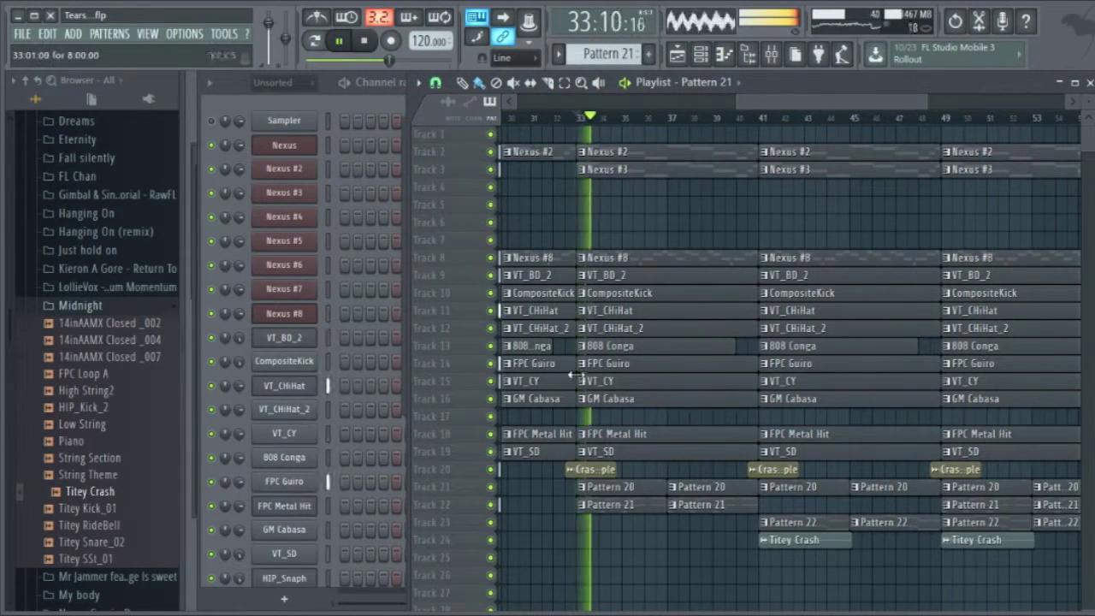
double_click(618, 510)
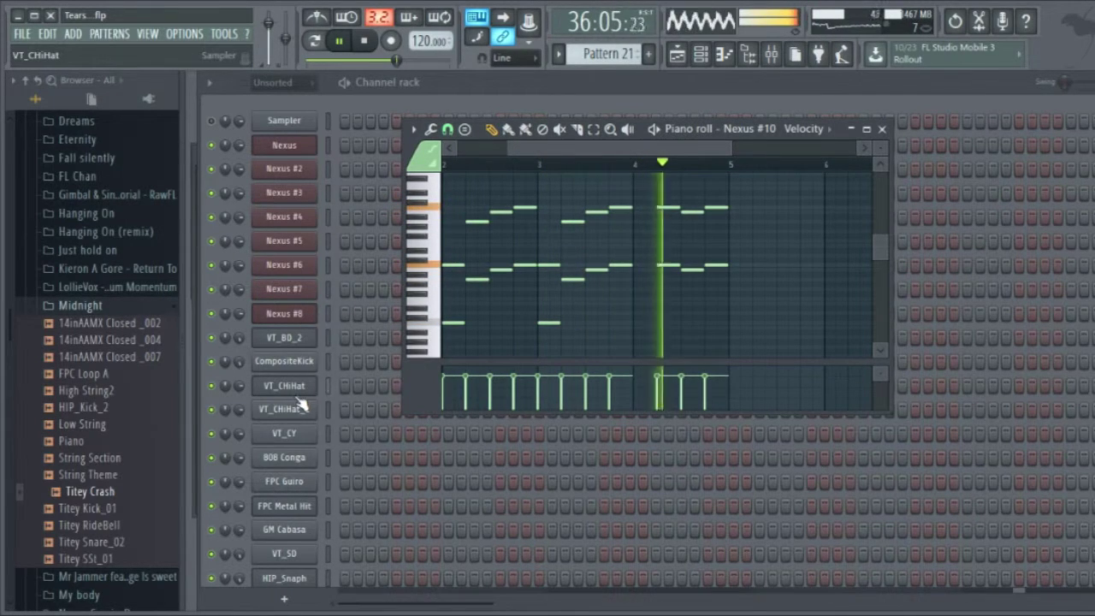
- Open the Nexus #10 instrument, audition guitar presets and load CL Soft Piano and Guitars from the Classical category
click(332, 562)
scroll(332, 562, down, 3)
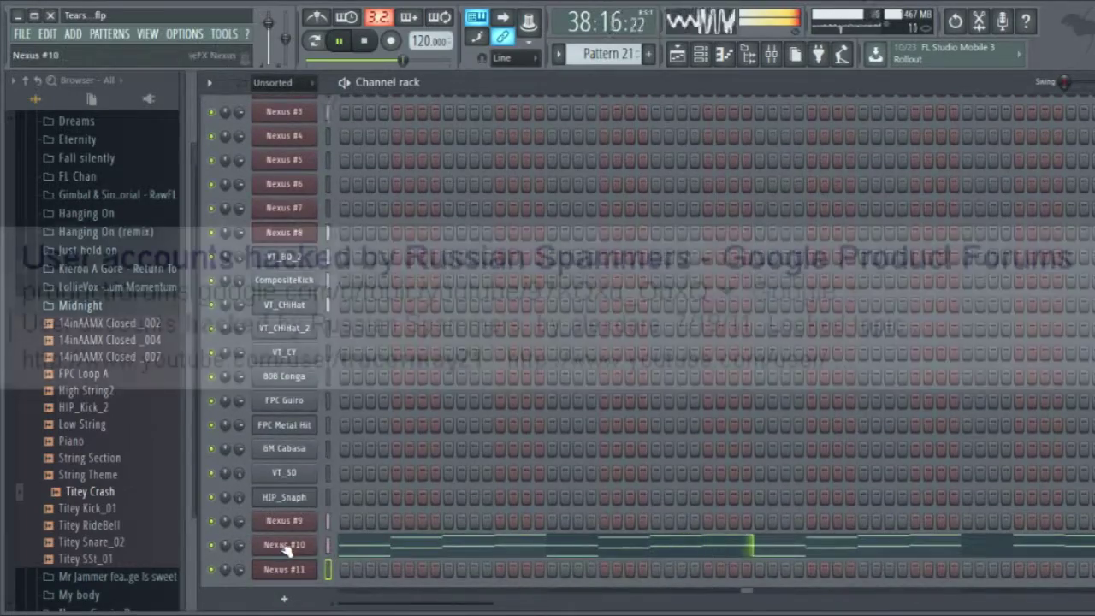
click(285, 546)
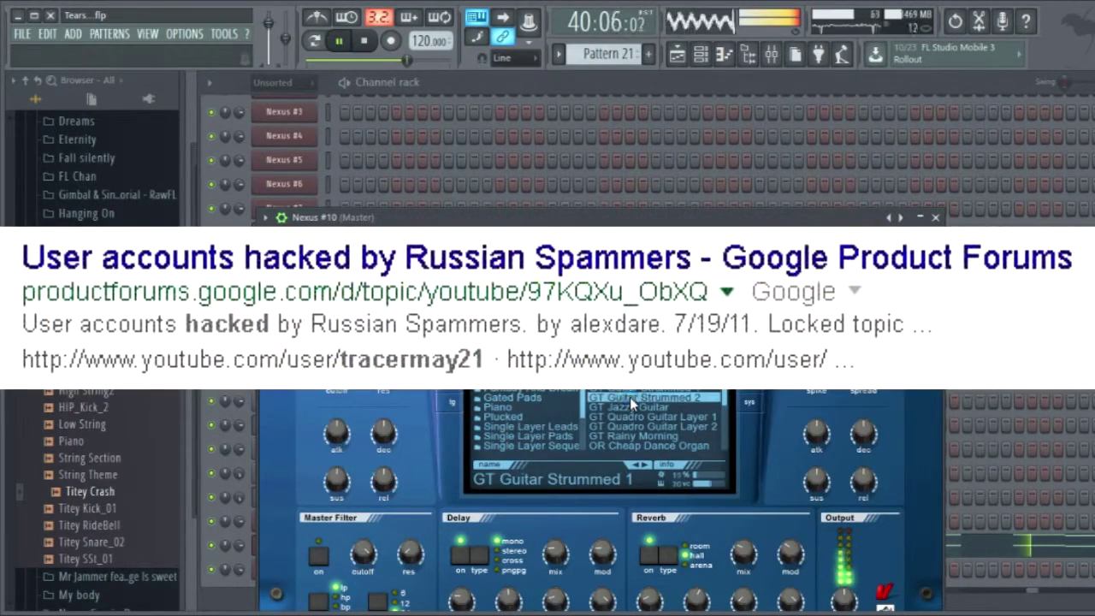
click(630, 397)
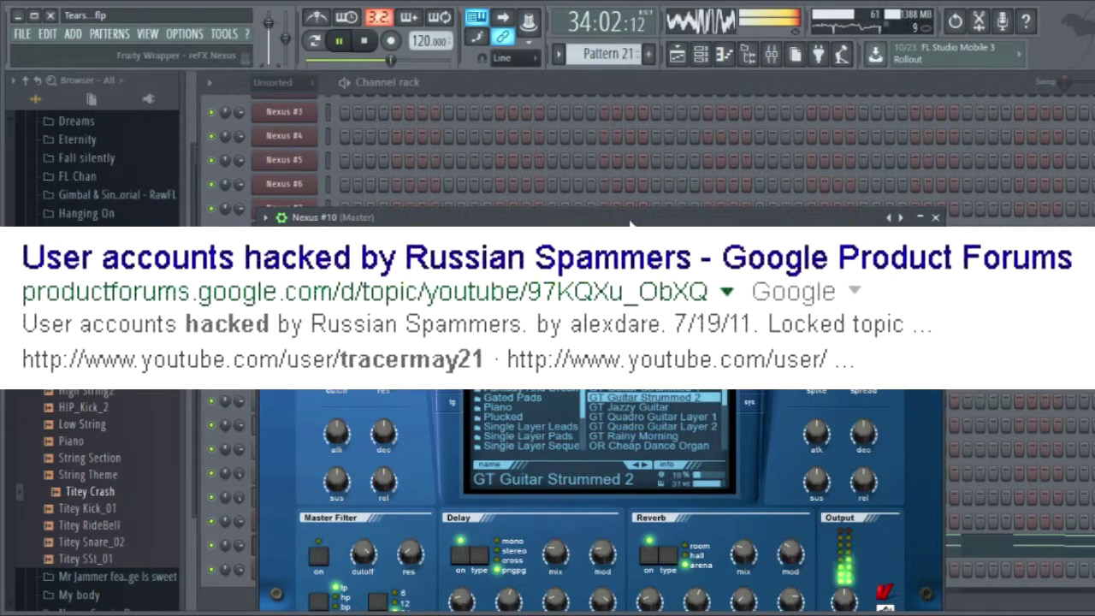
drag(632, 222, 632, 185)
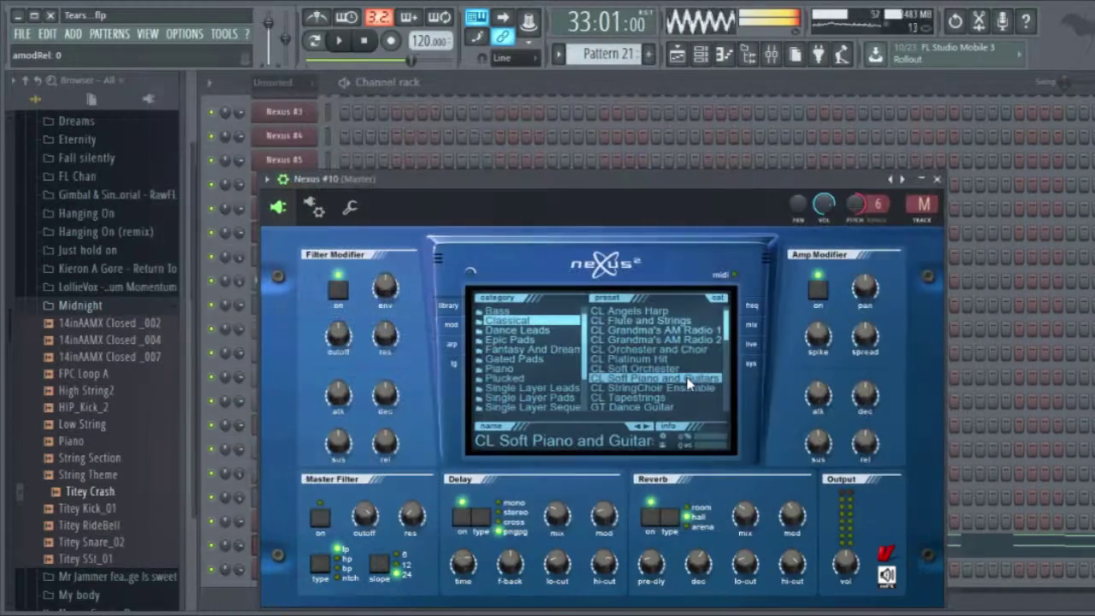
click(257, 549)
click(277, 550)
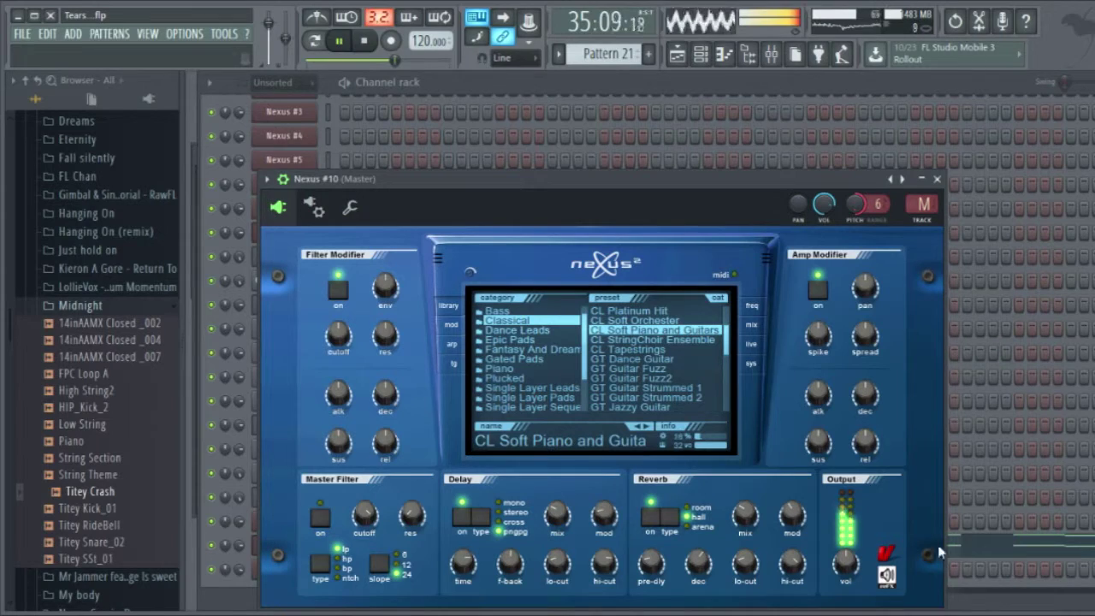
- Return to the playlist, play the arrangement from bar 25 and save the project
click(677, 54)
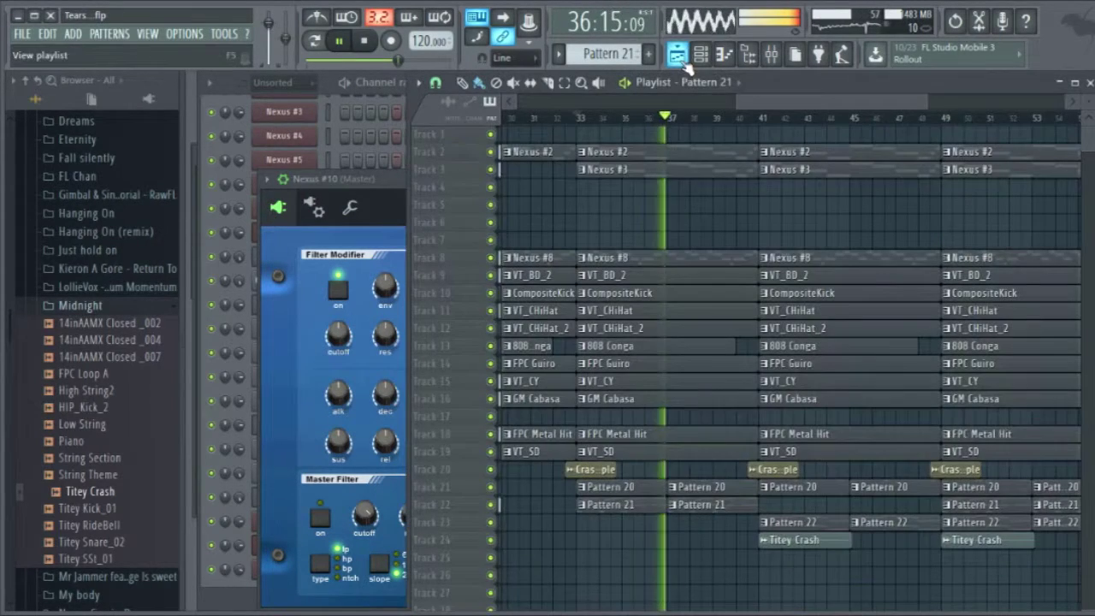
drag(787, 92, 681, 107)
click(710, 117)
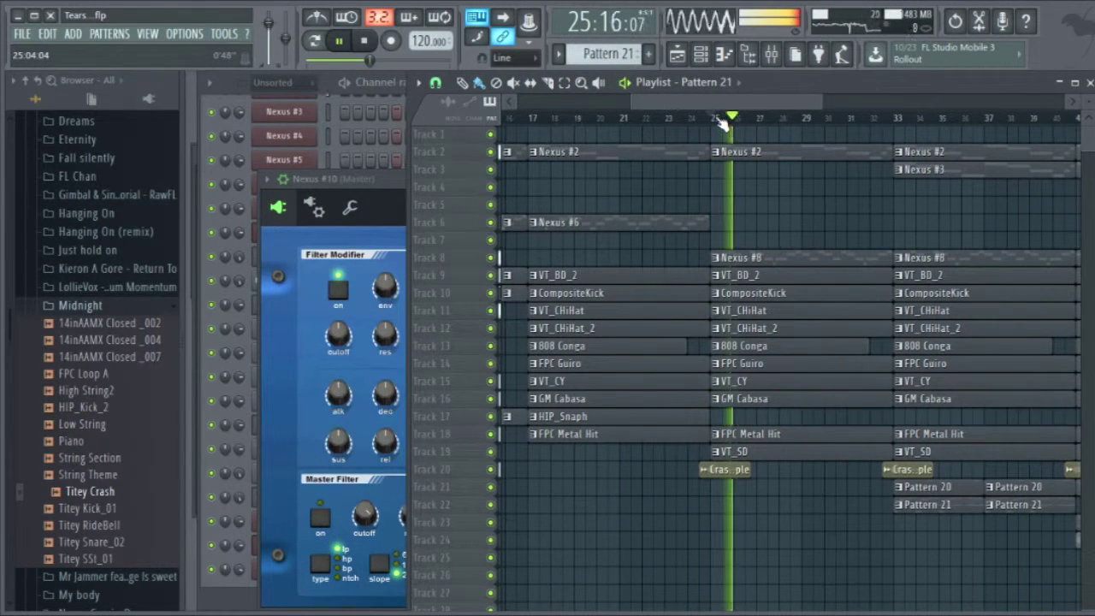
key(ctrl+s)
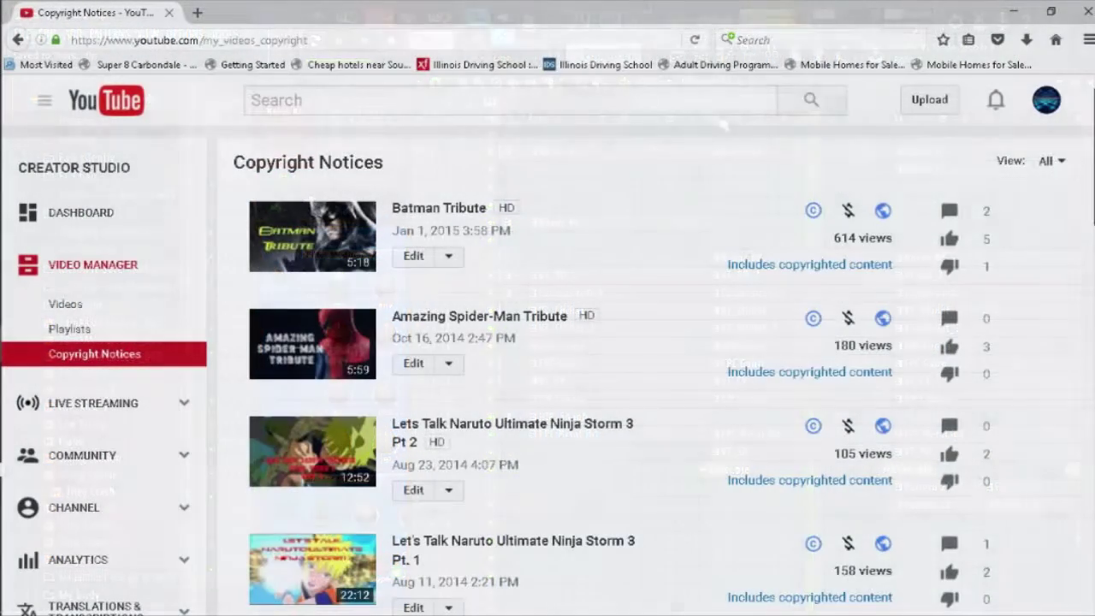
- Switch to YouTube's Copyright Notices page and examine the full list of flagged and taken-down videos
scroll(548, 343, down, 5)
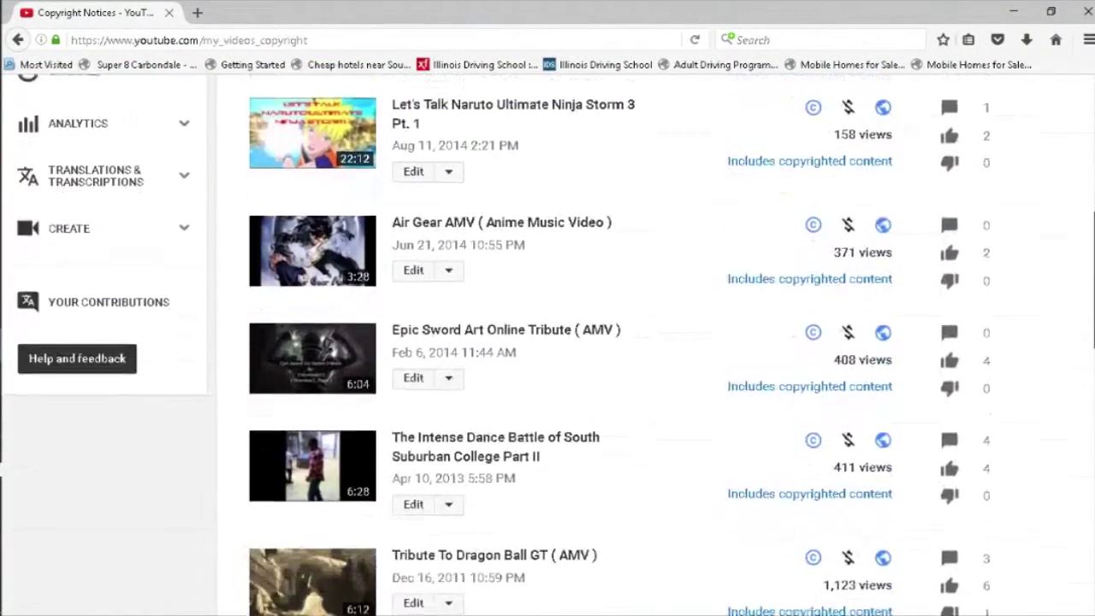
scroll(547, 342, down, 6)
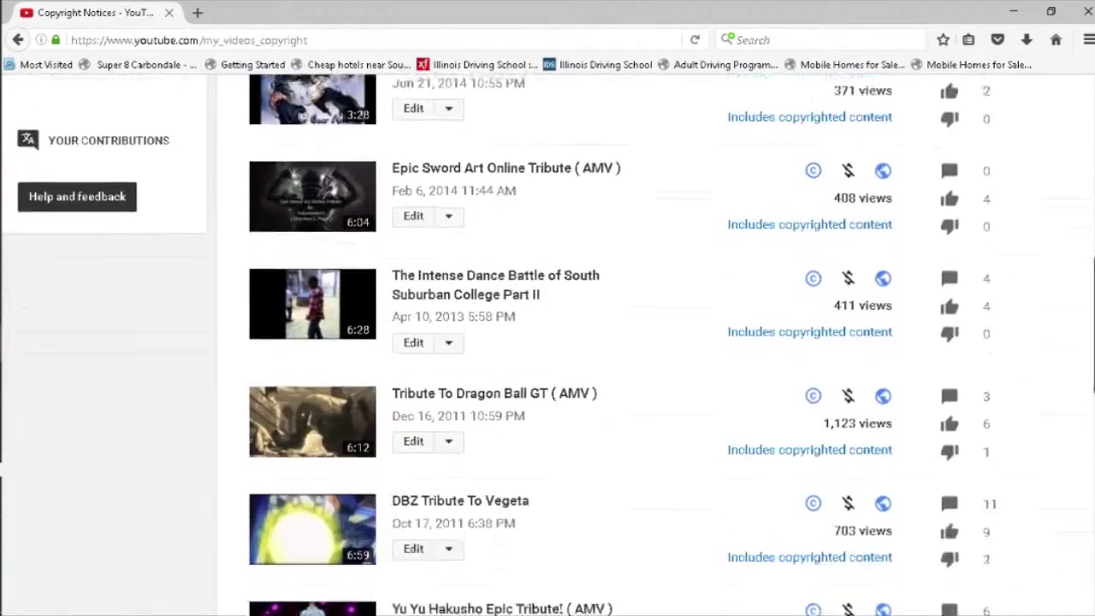
scroll(547, 342, down, 3)
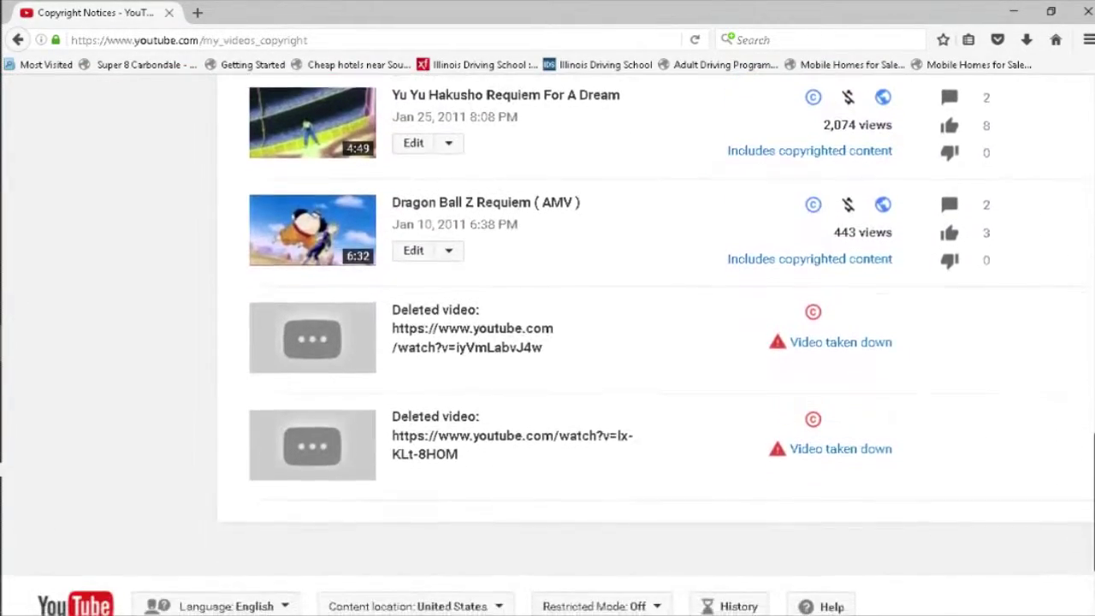
scroll(548, 342, up, 15)
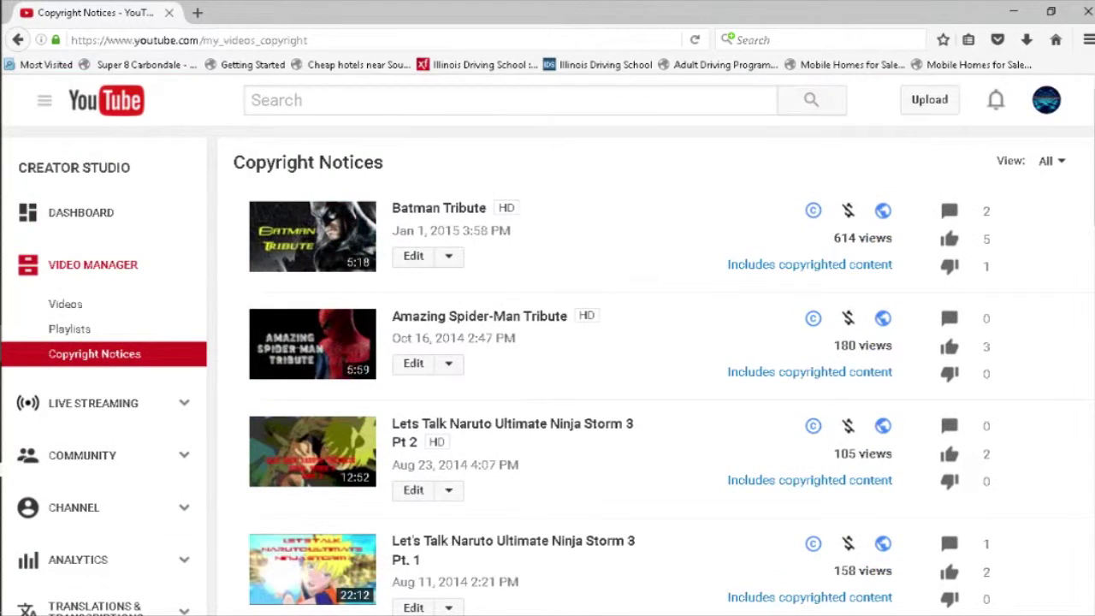
scroll(547, 342, down, 3)
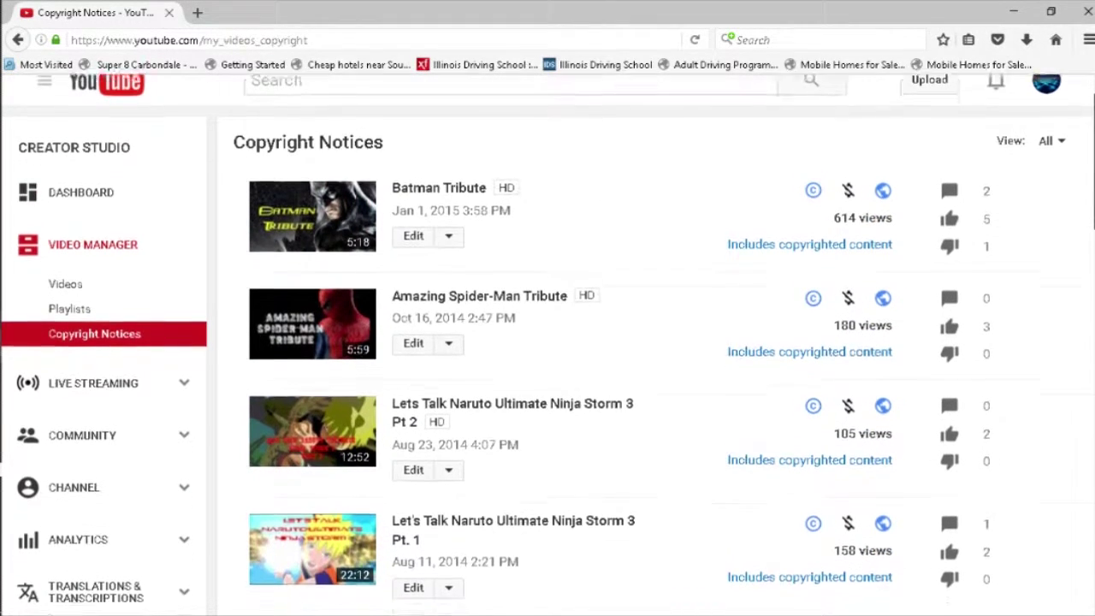
scroll(548, 342, down, 2)
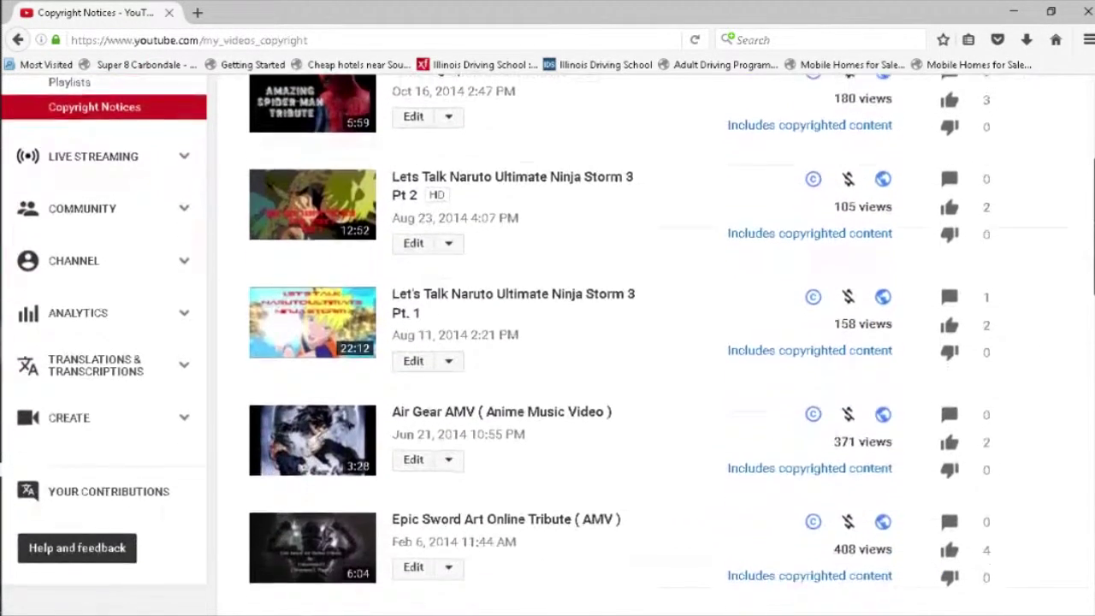
scroll(547, 343, down, 4)
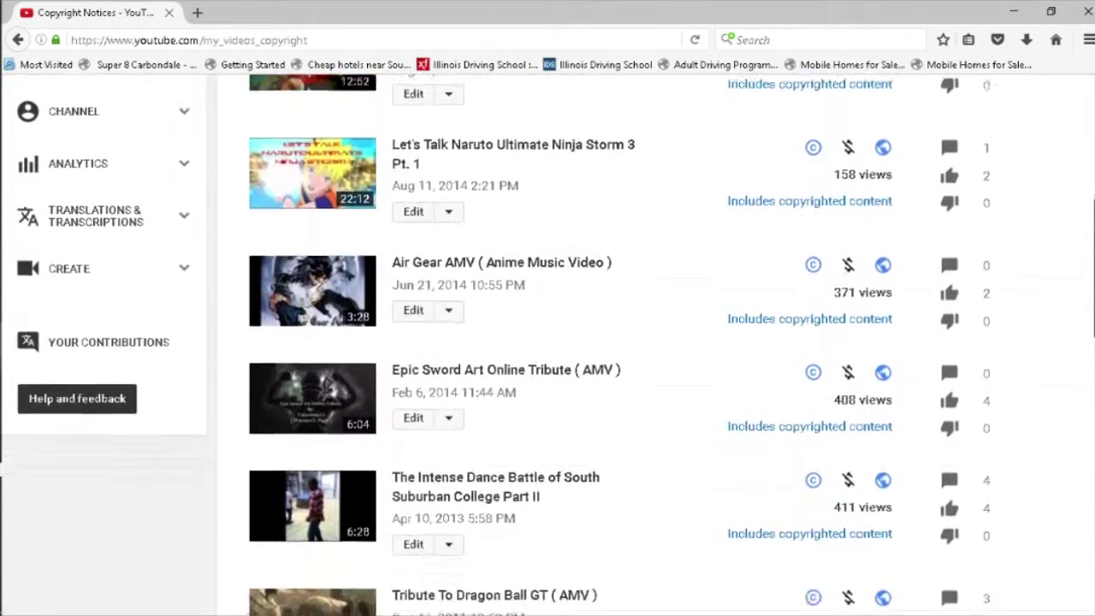
scroll(547, 343, down, 3)
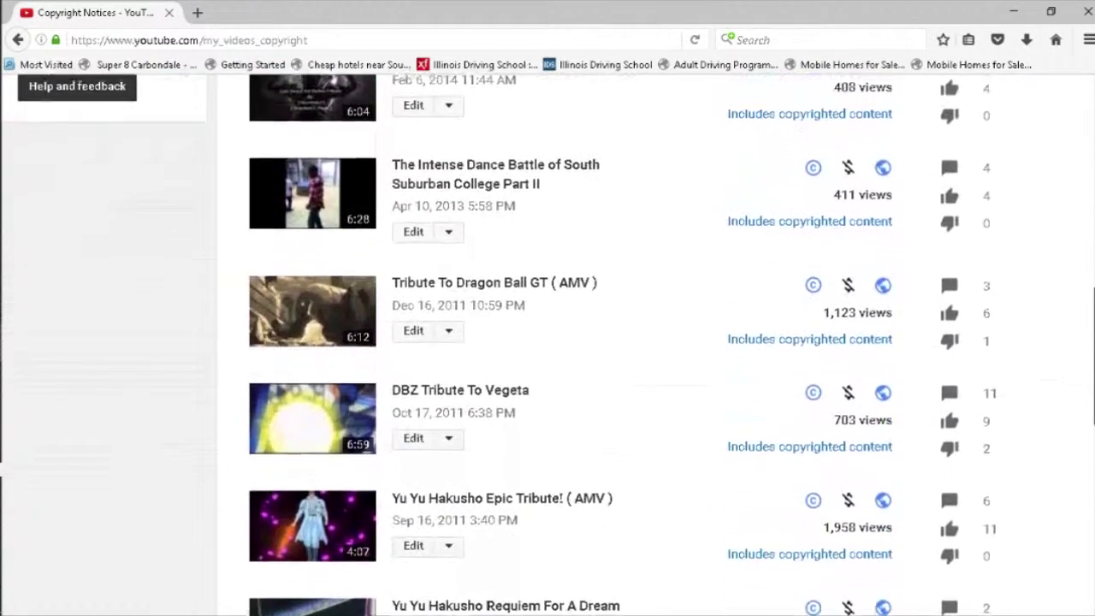
scroll(548, 342, down, 3)
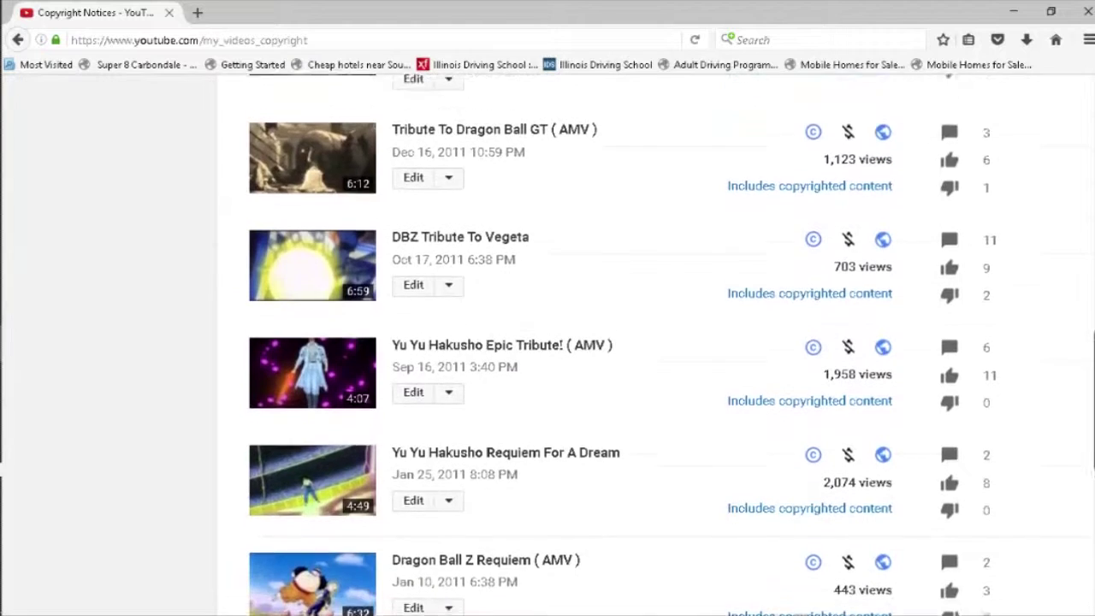
scroll(548, 342, down, 2)
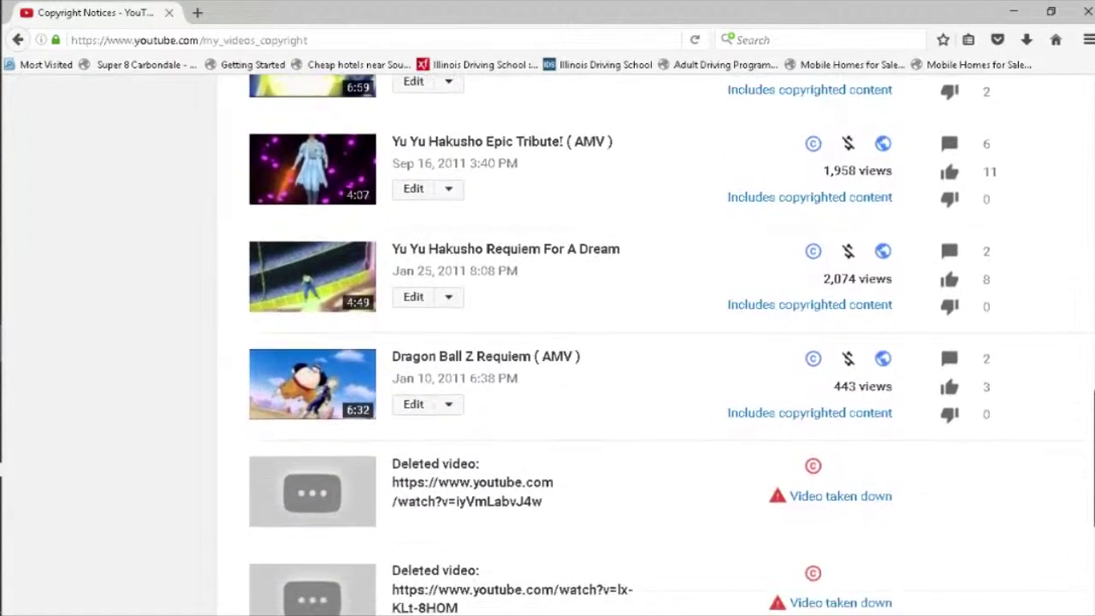
scroll(548, 342, down, 1)
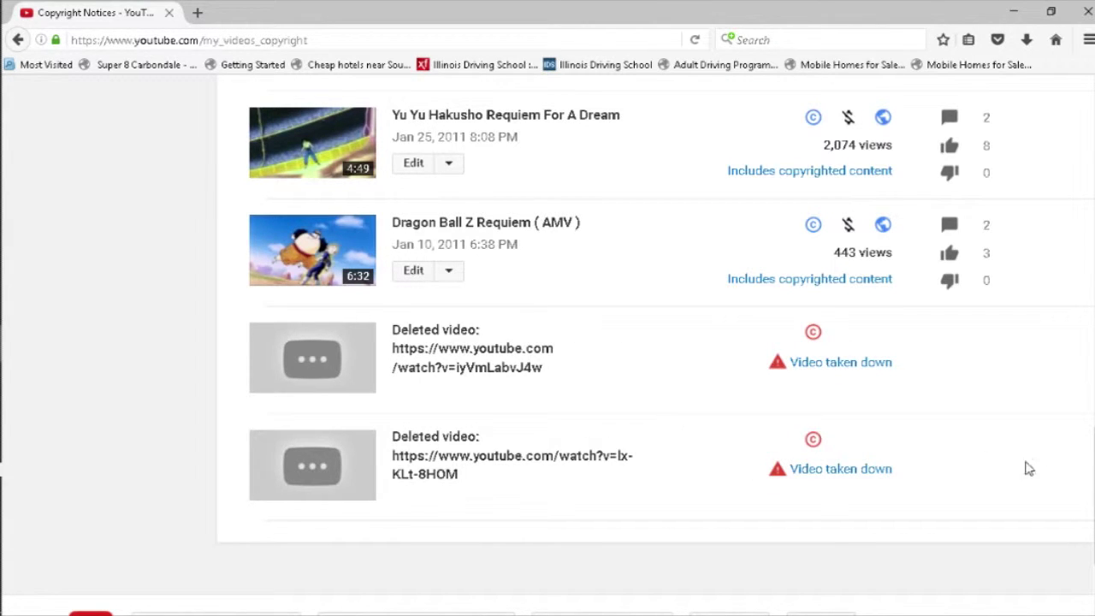
scroll(548, 342, up, 3)
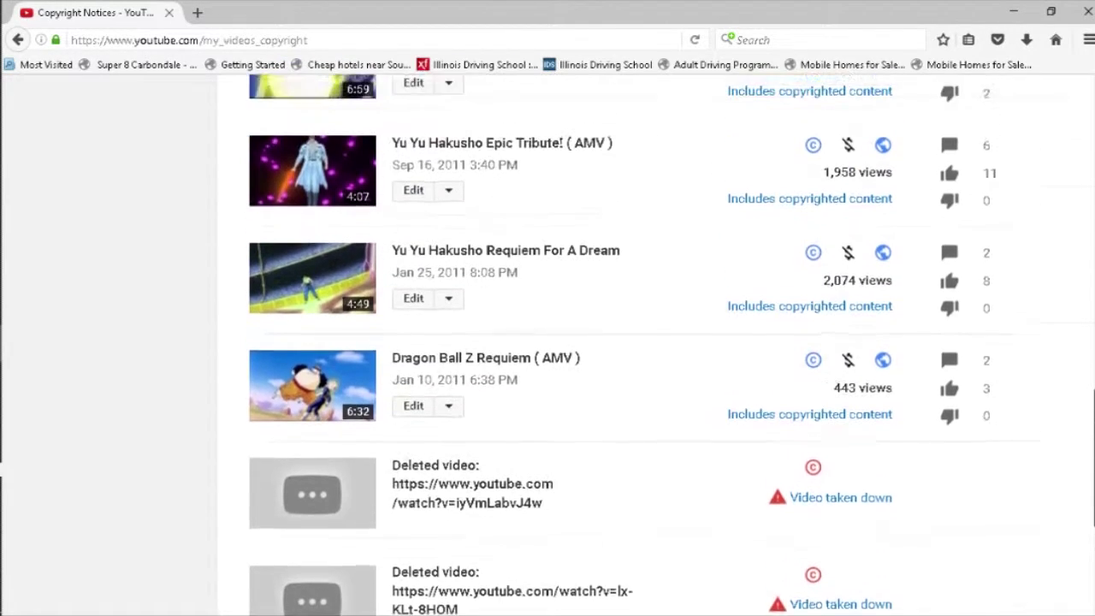
scroll(548, 343, up, 4)
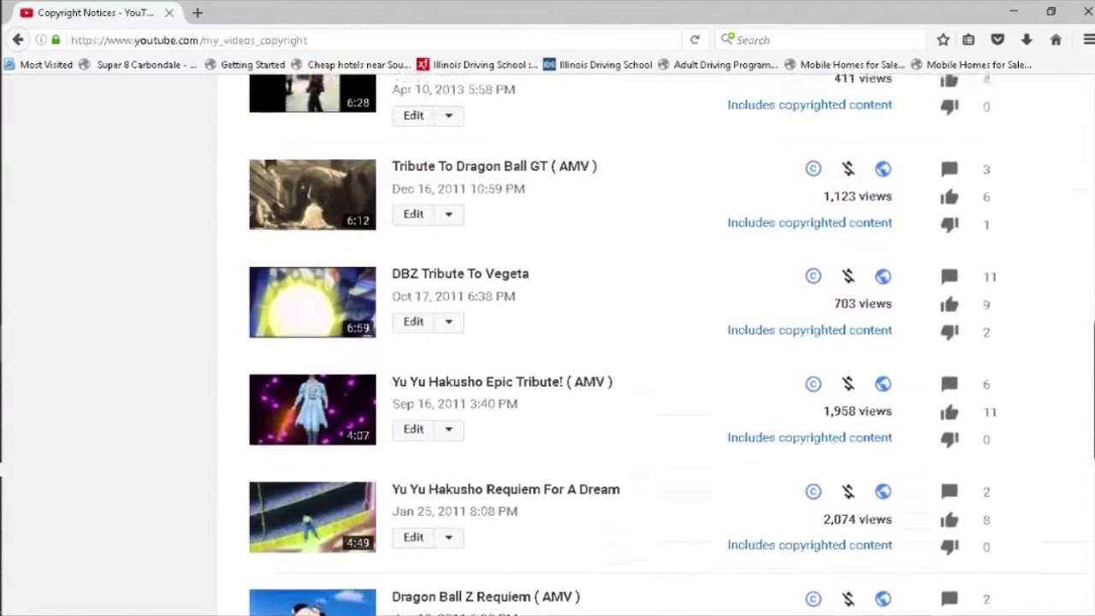
scroll(548, 342, up, 4)
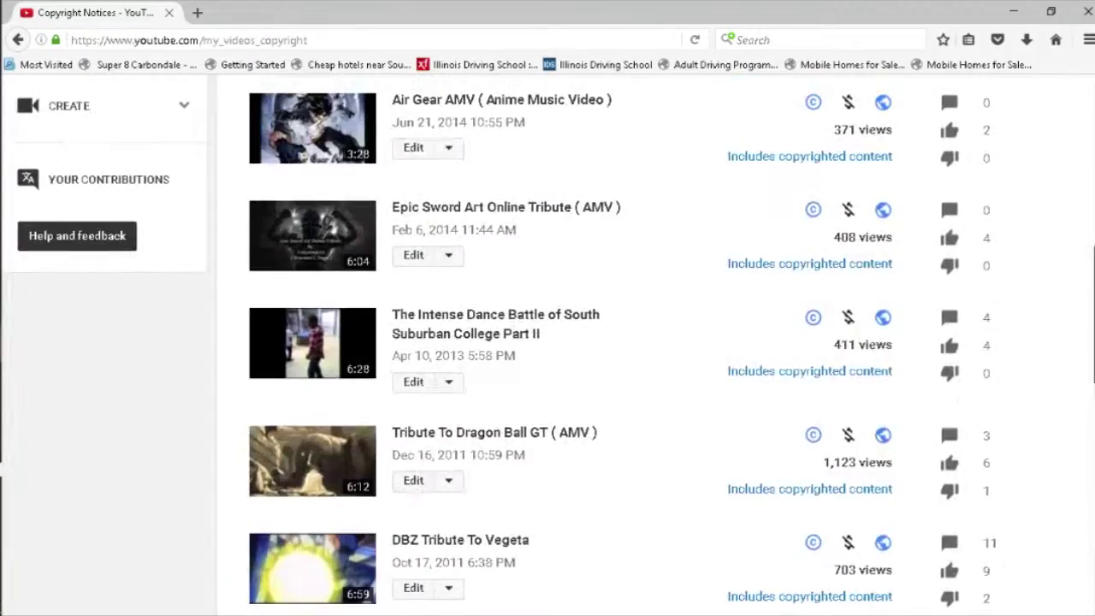
scroll(547, 342, up, 5)
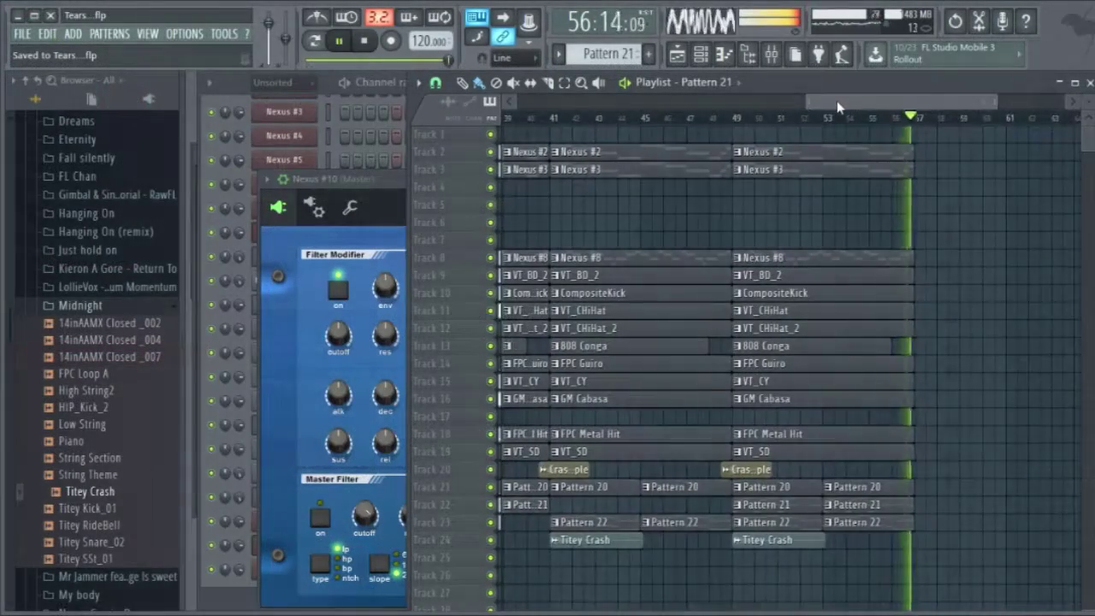
- Duplicate all playlist clips from bar 9 up to bar 57 and align the copied section to start at bar 57
drag(844, 103, 556, 103)
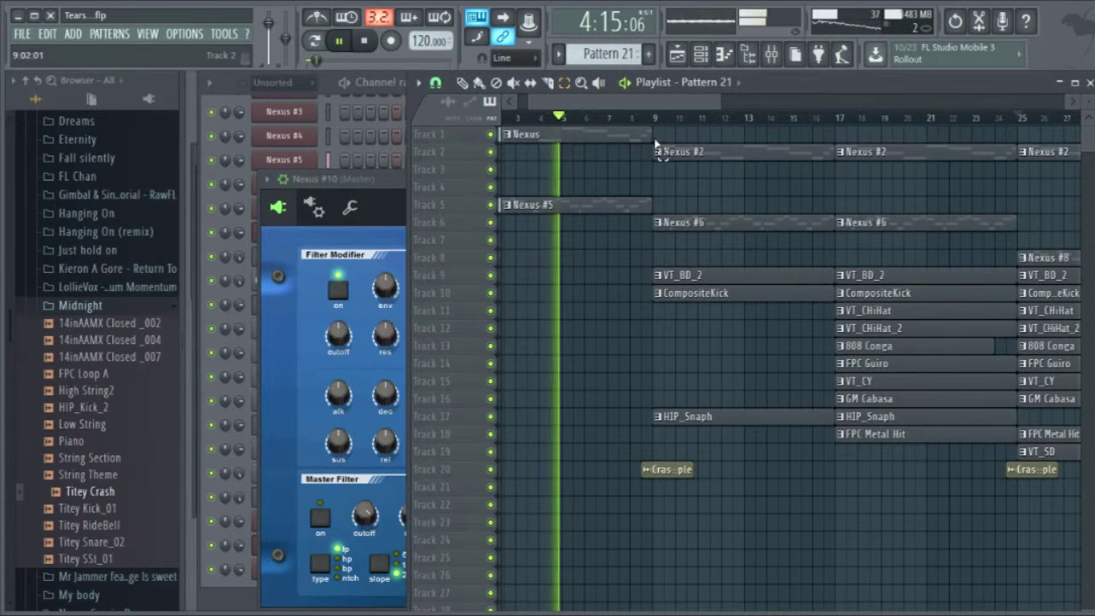
drag(657, 140, 691, 280)
drag(730, 369, 935, 443)
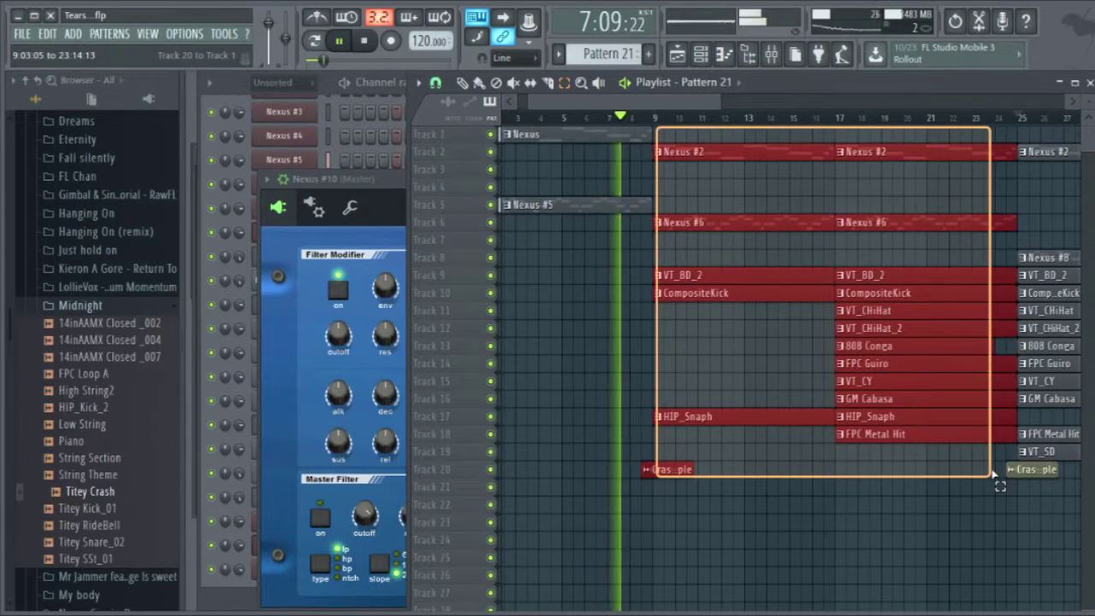
drag(1094, 481, 1094, 485)
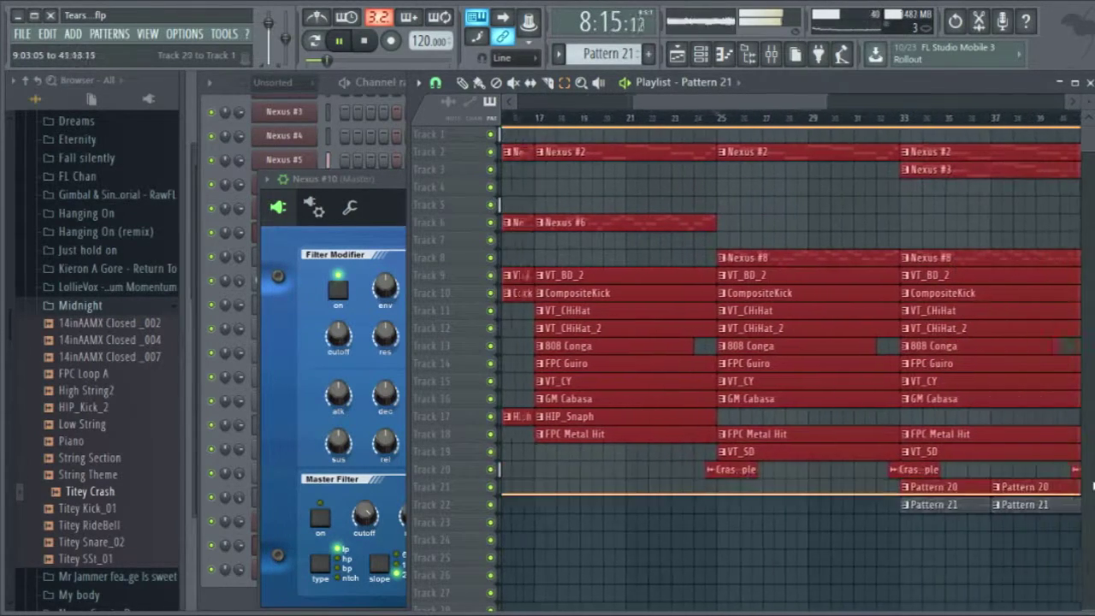
drag(1094, 536, 1074, 544)
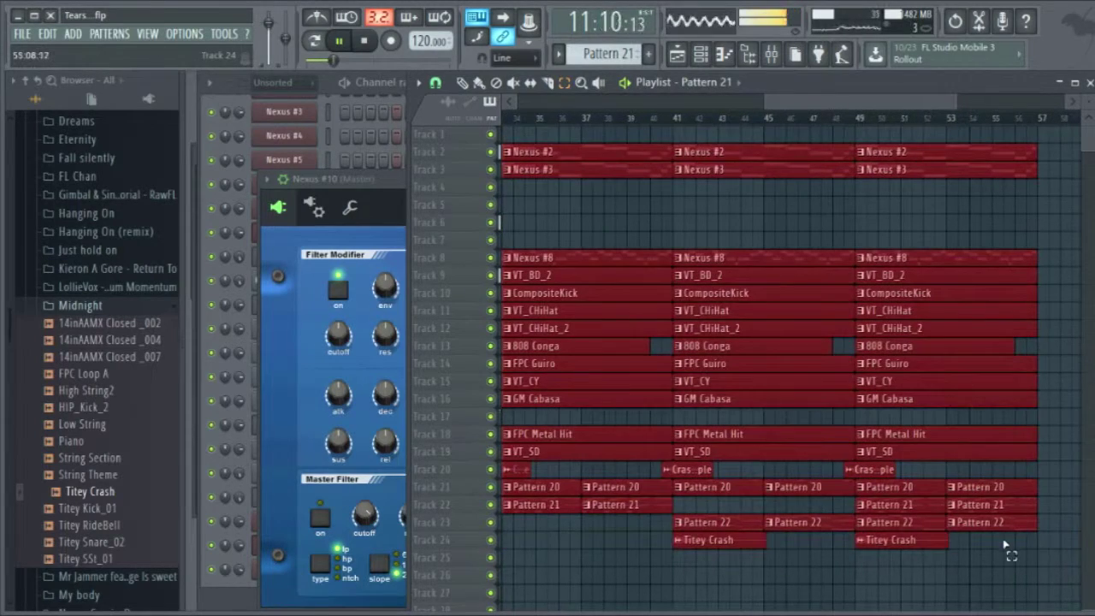
scroll(1006, 541, right, 10)
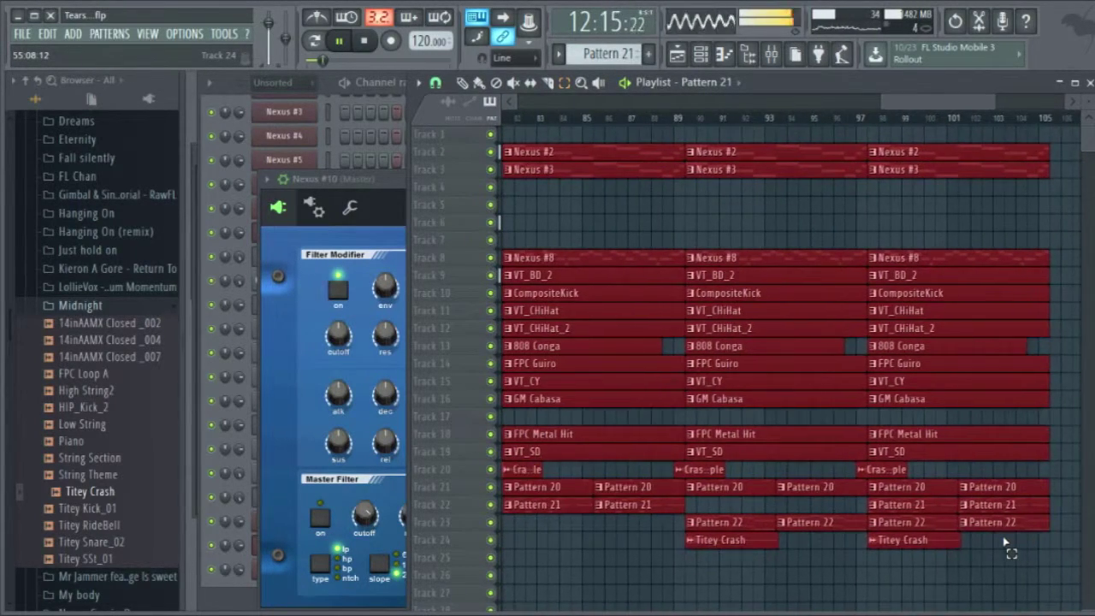
scroll(1005, 542, left, 5)
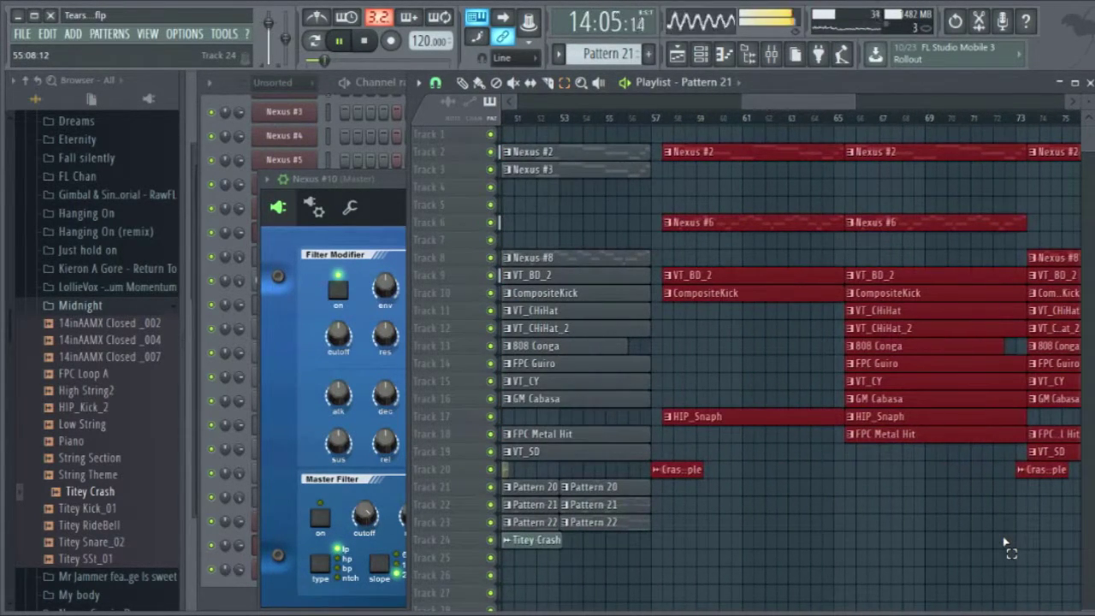
scroll(1006, 541, right, 11)
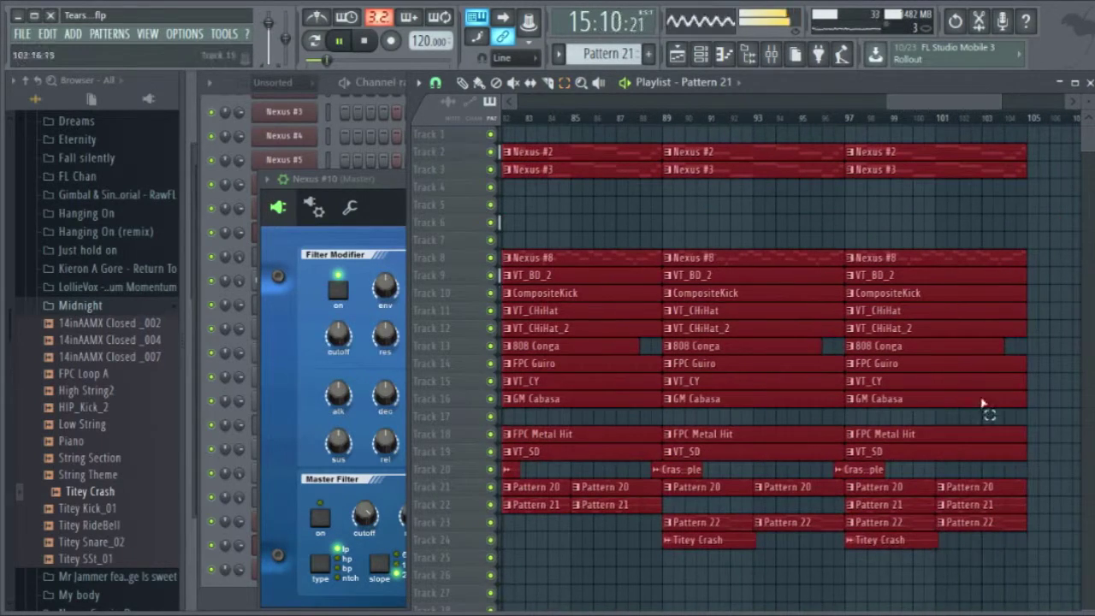
drag(944, 103, 873, 106)
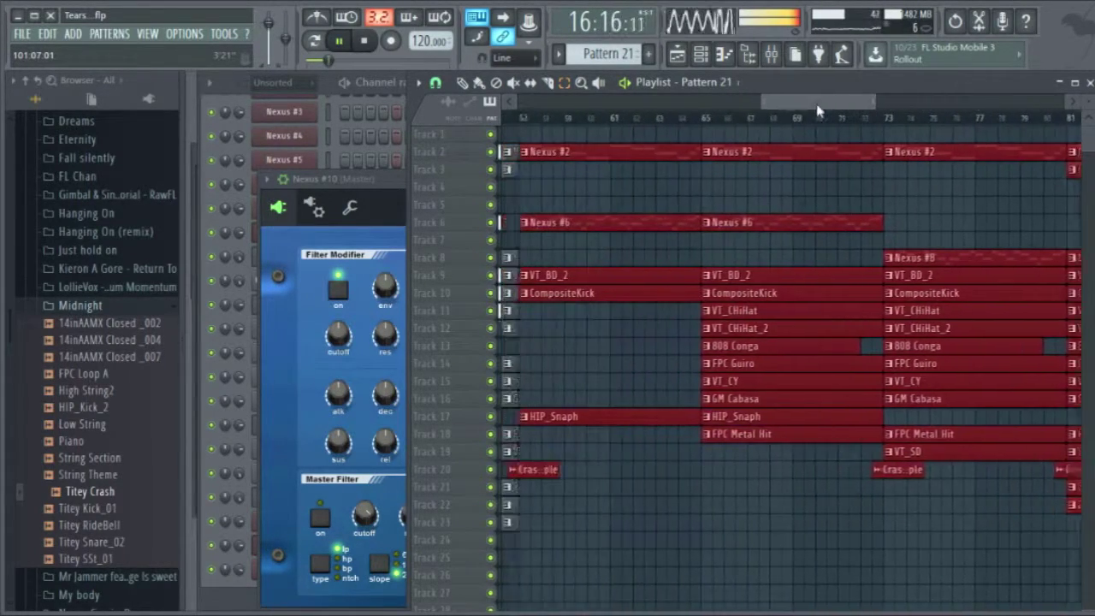
mouse_move(791, 102)
mouse_down()
mouse_move(774, 105)
mouse_move(785, 103)
mouse_up()
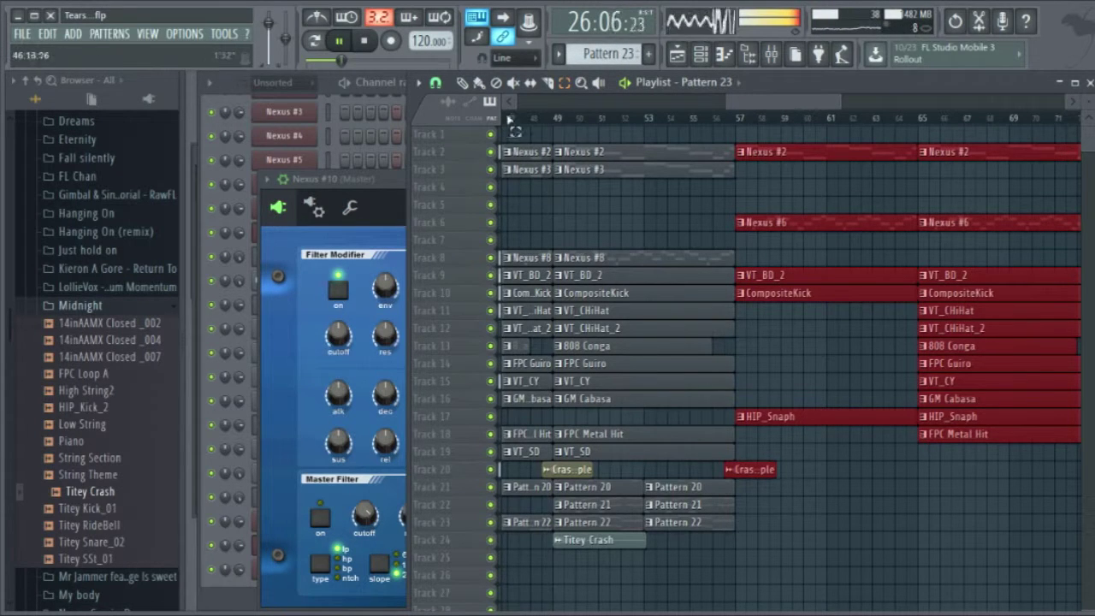
- Place two Pattern 23 clips on Track 25 at bars 57 and 61, and copy the Nexus #10 notes from Pattern 21
click(742, 557)
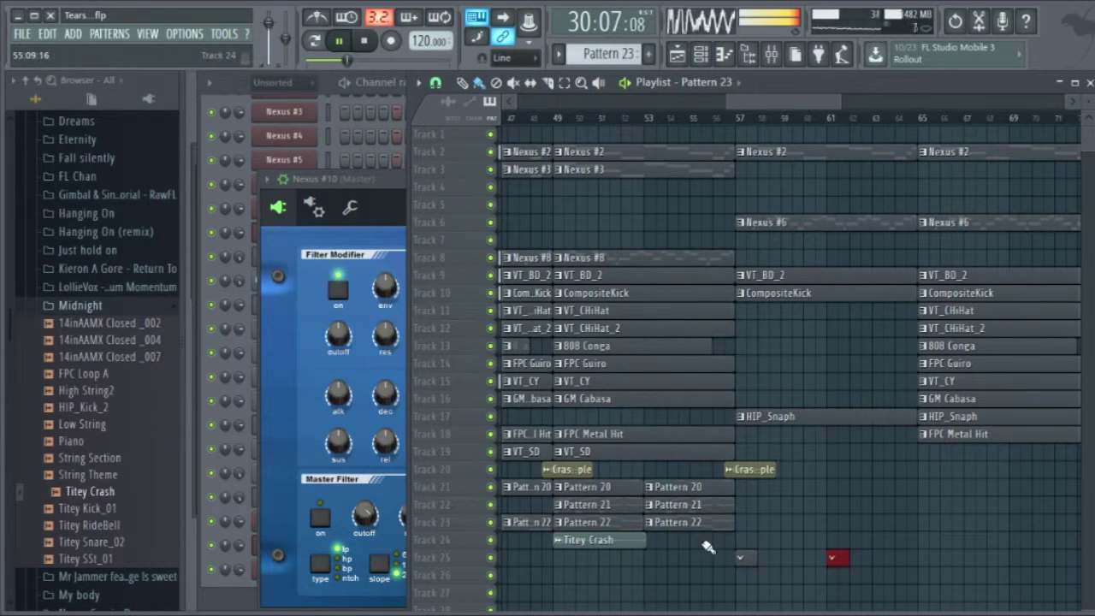
double_click(679, 510)
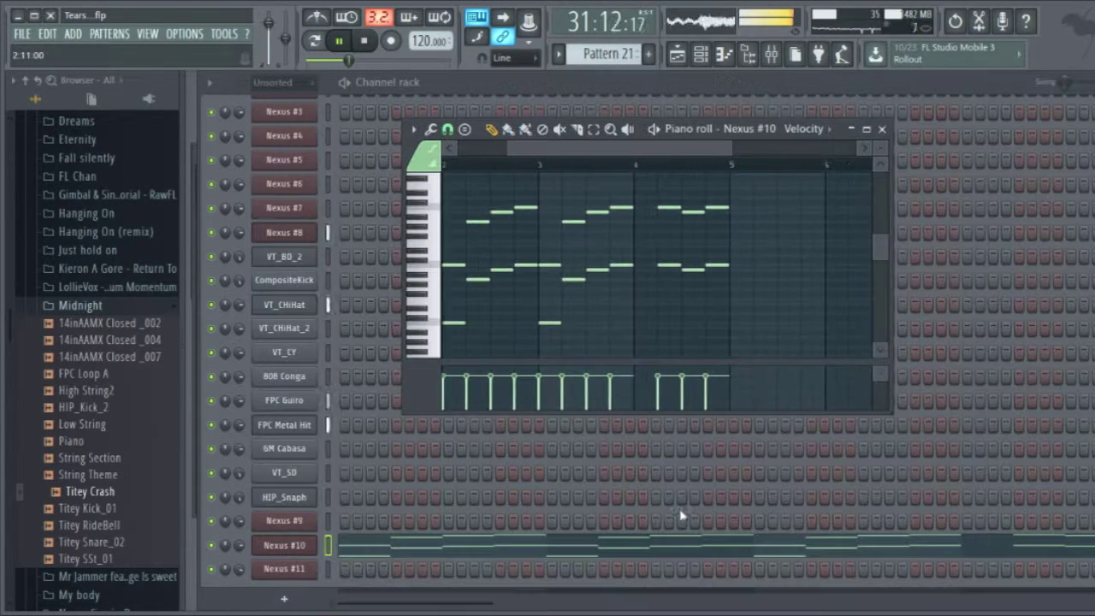
click(883, 129)
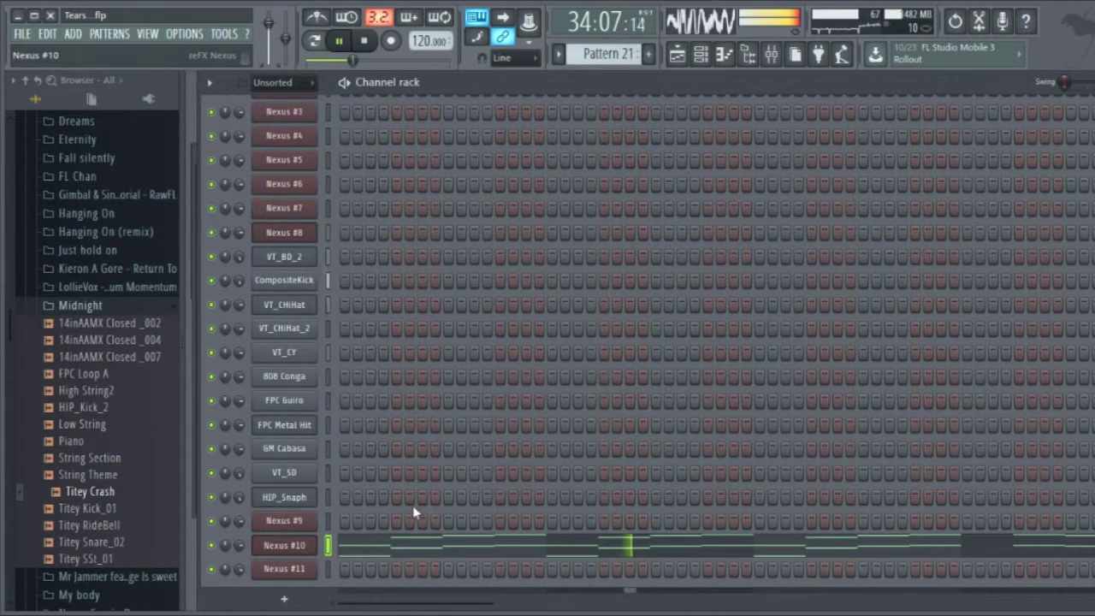
click(677, 54)
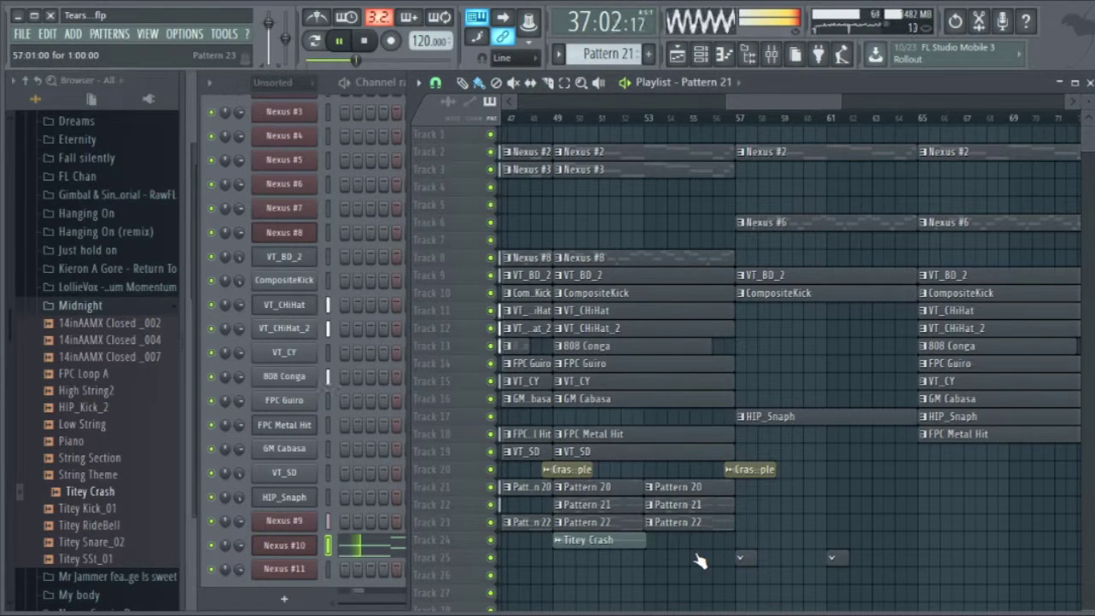
key(F5)
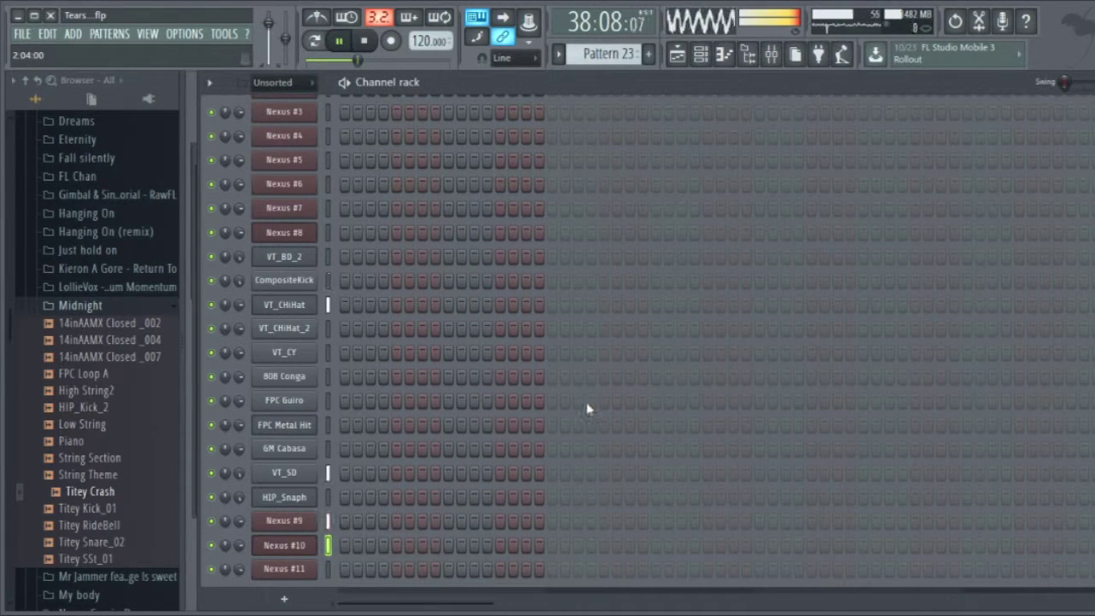
- Add a new Nexus #12 instrument channel and load the PL Mute Guitars 2 preset from the Plucked category
click(307, 599)
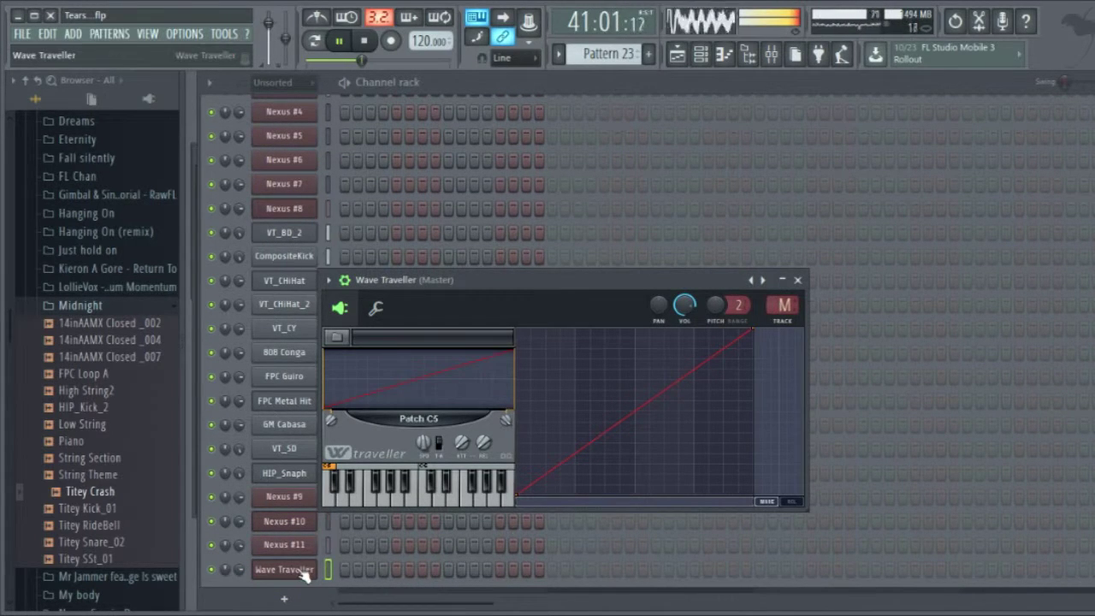
click(302, 572)
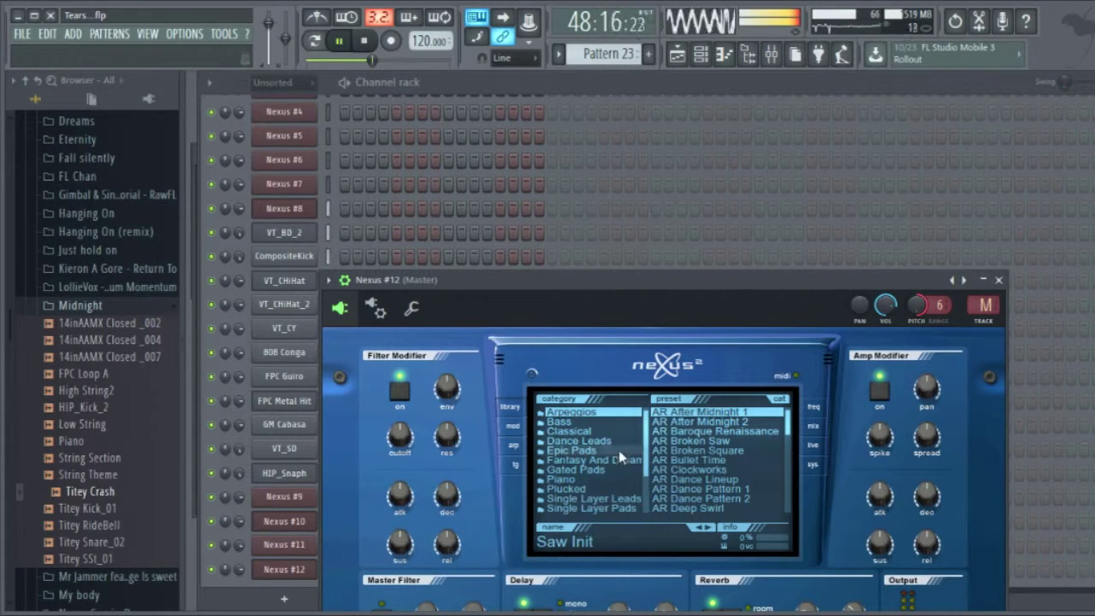
drag(646, 440, 650, 471)
click(578, 432)
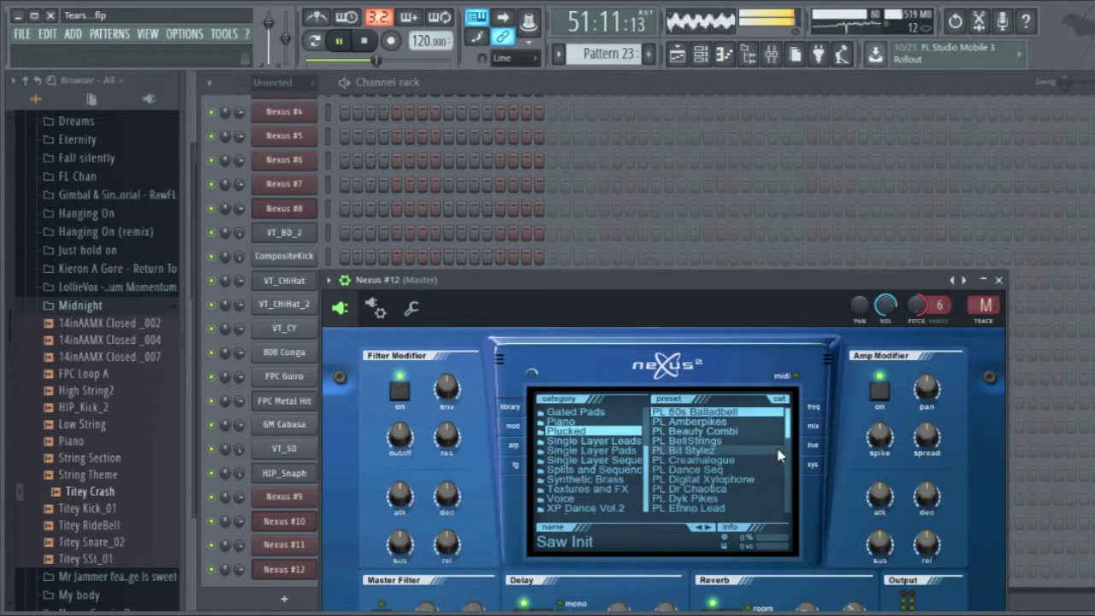
drag(789, 437, 790, 488)
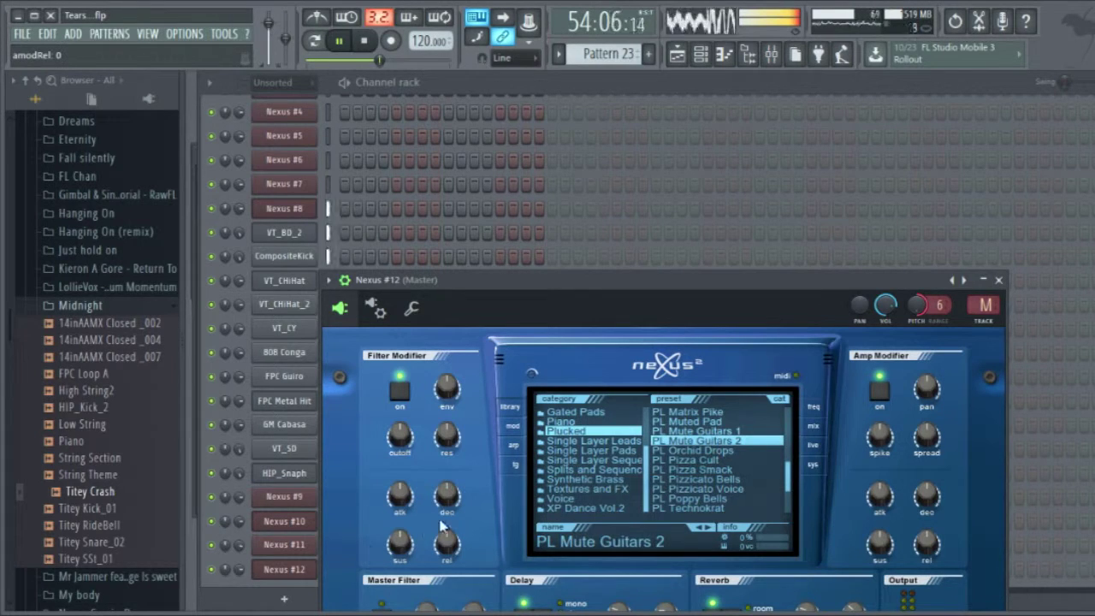
- Paste the copied notes into Nexus #12 in Pattern 23 and play the arrangement from bar 57
click(298, 572)
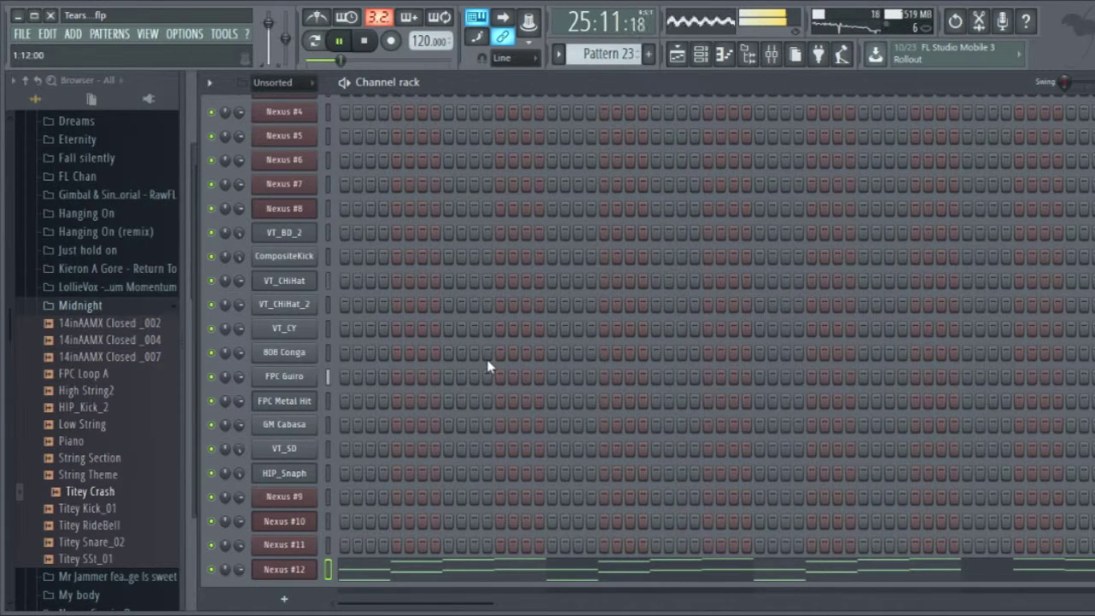
click(680, 55)
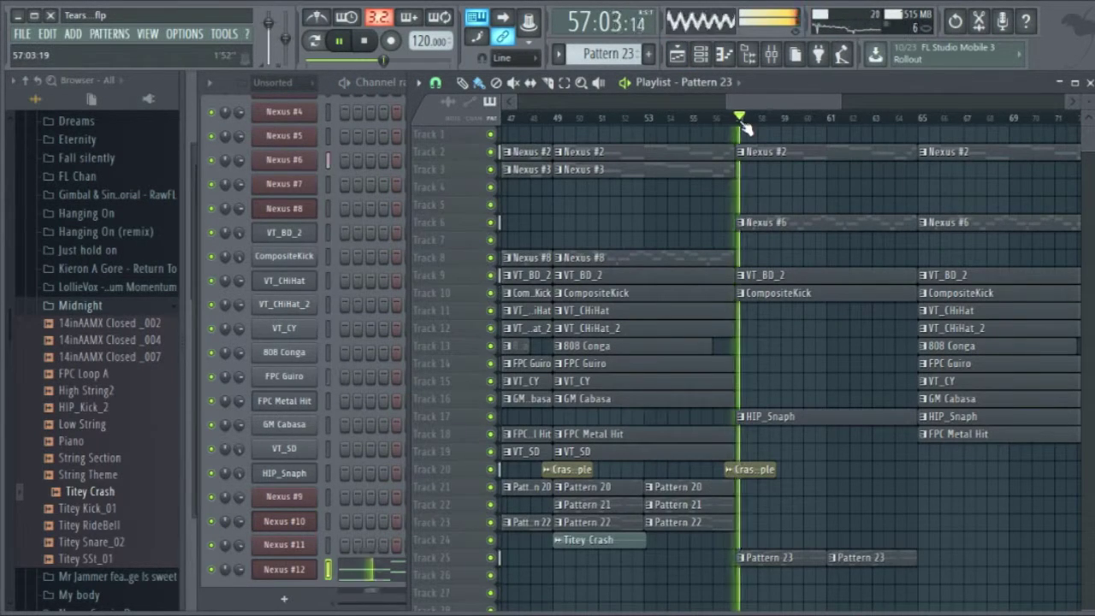
click(369, 579)
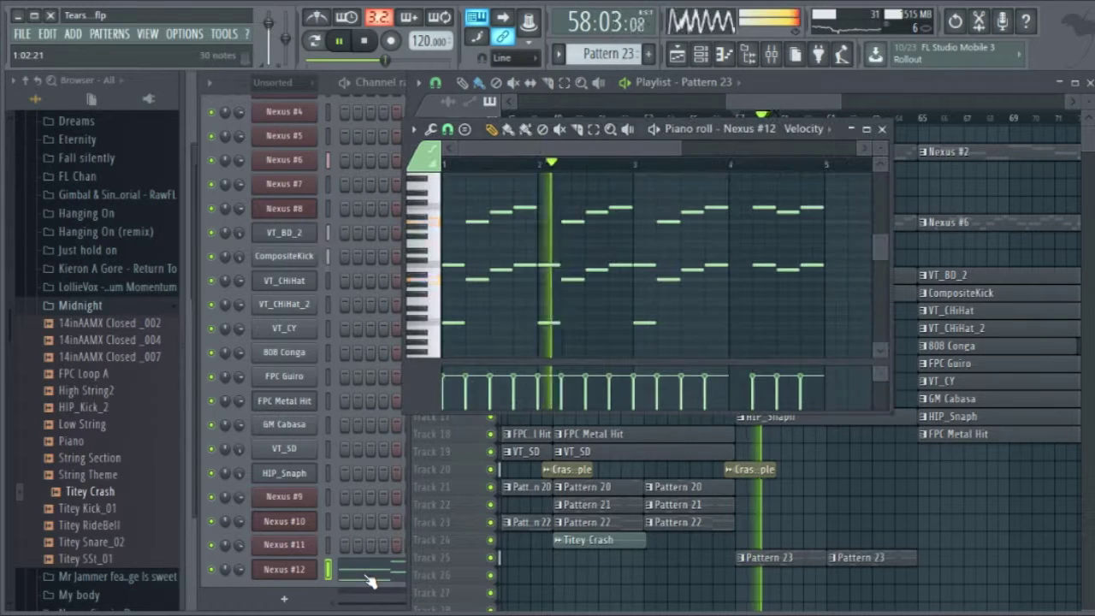
- Audition Splits and Sequences presets on Nexus #12, including the Guitar Ballads and SQ Euphoric Pianos, and load SQ Do you remember me
click(312, 569)
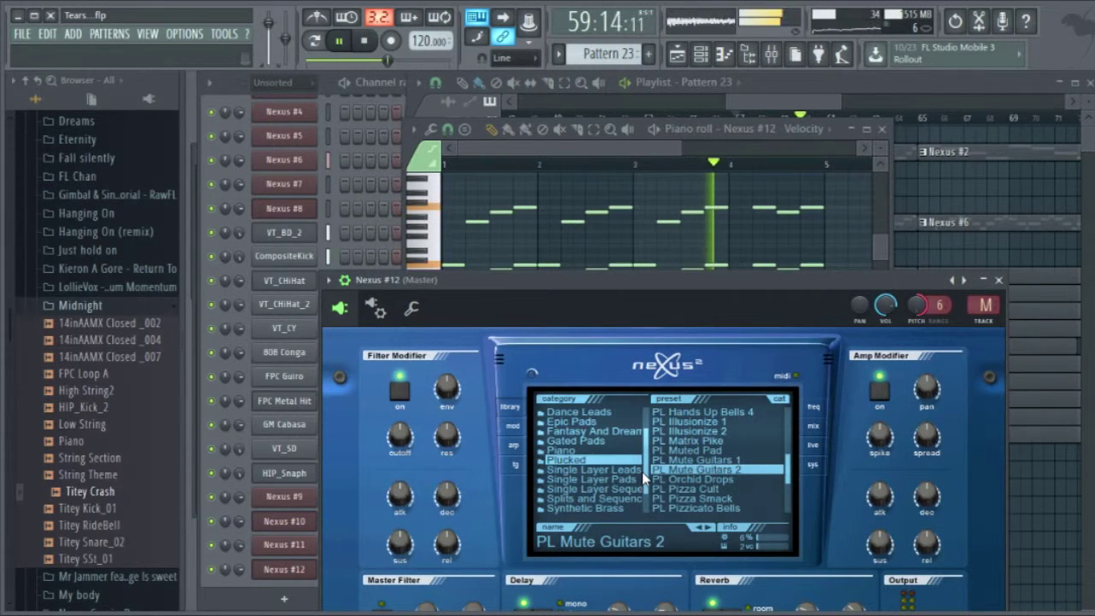
scroll(642, 471, down, 3)
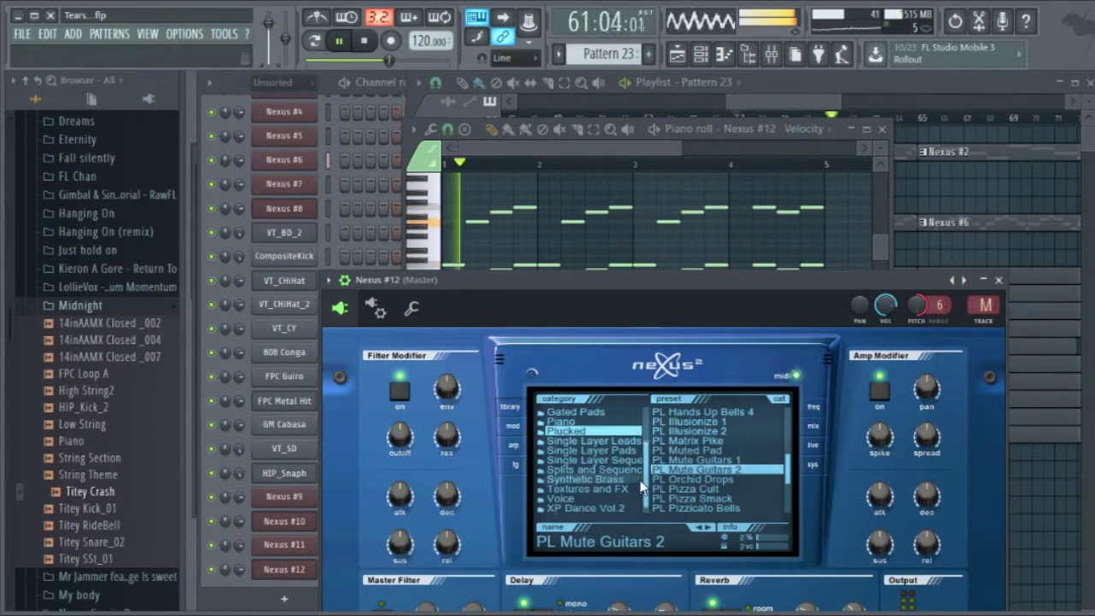
click(628, 471)
mouse_move(788, 427)
mouse_down()
mouse_move(789, 475)
mouse_move(790, 446)
mouse_up()
click(735, 478)
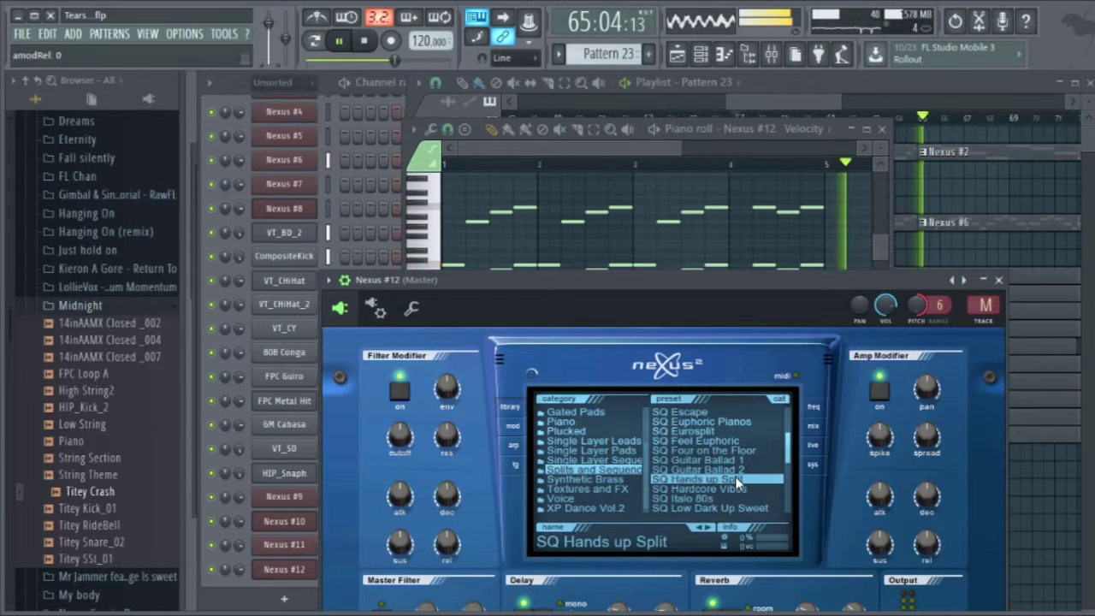
click(725, 469)
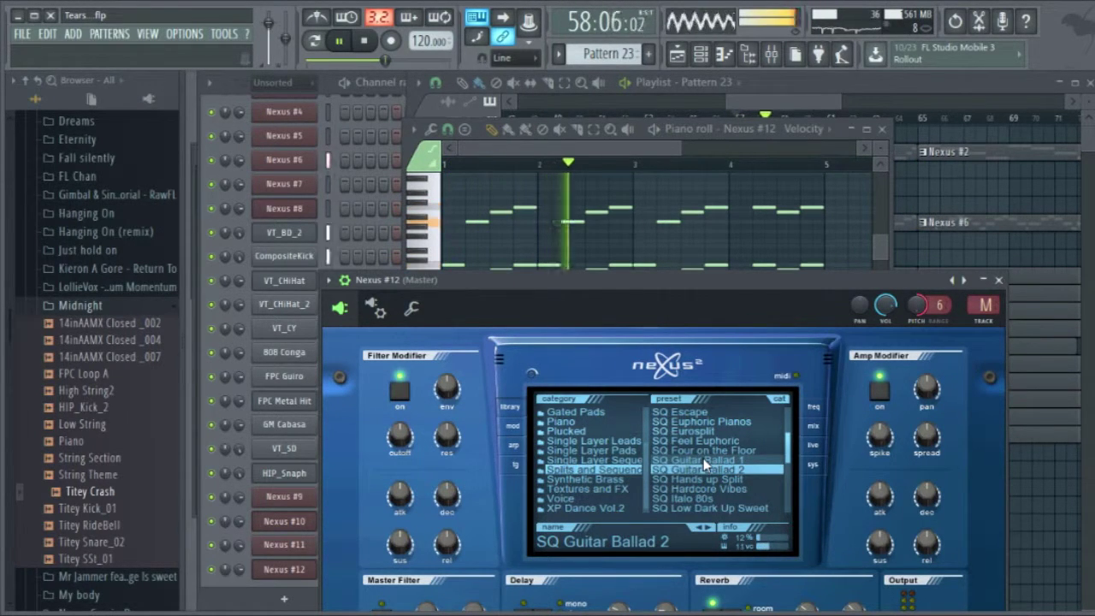
click(704, 459)
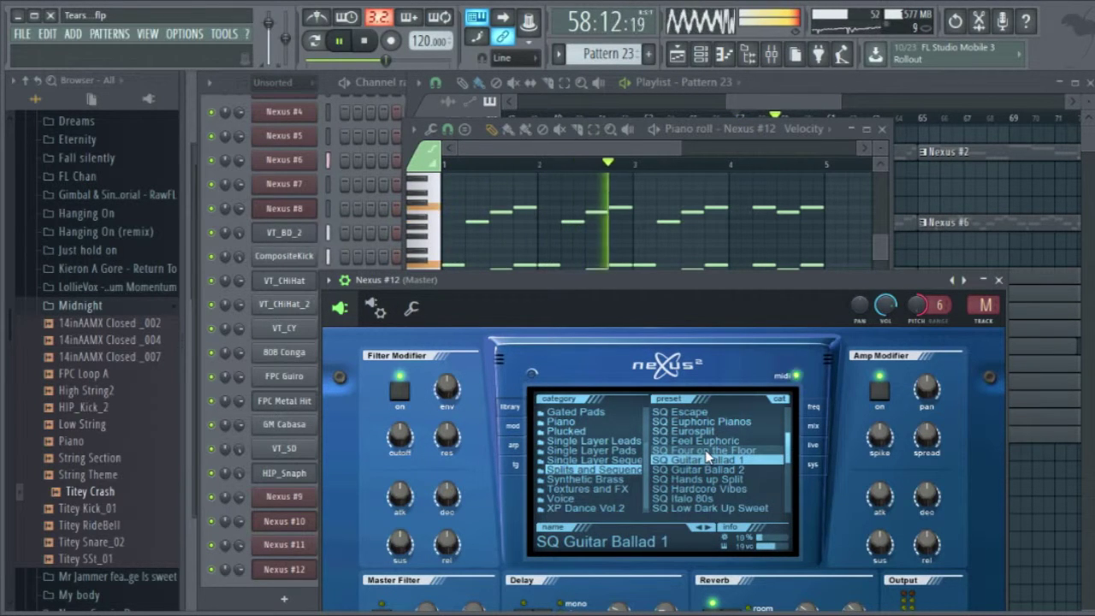
click(709, 423)
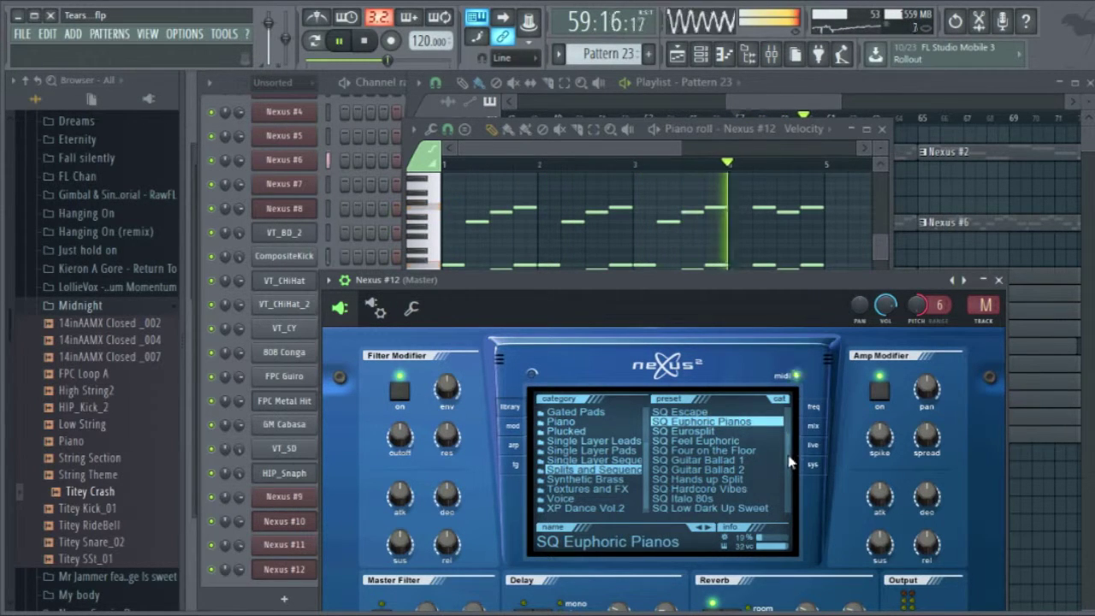
scroll(790, 462, up, 3)
click(712, 471)
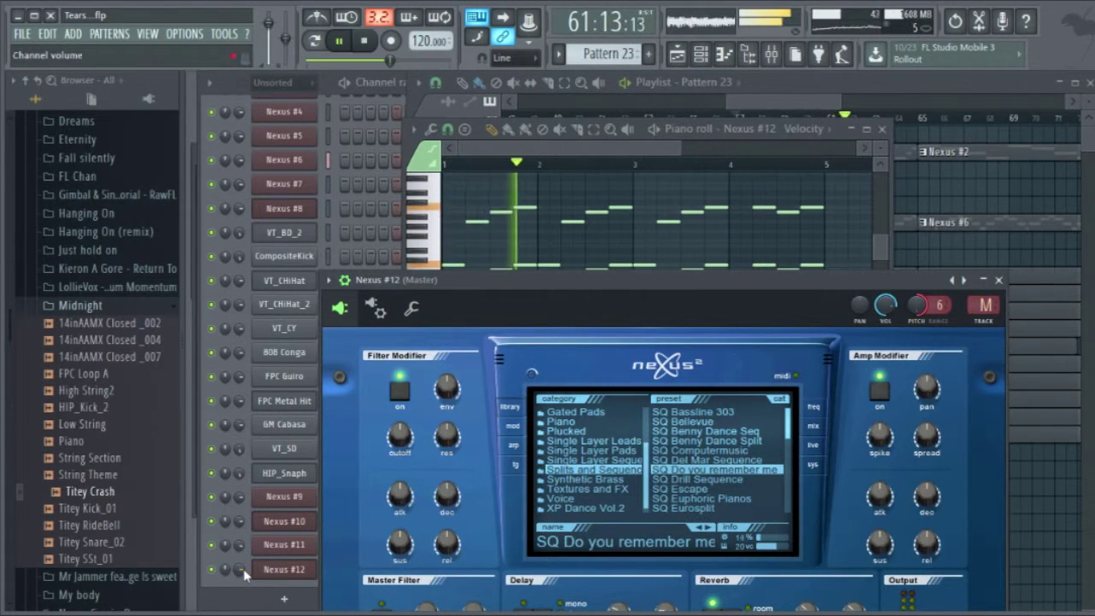
- Set the Nexus #12 channel volume to 70% and play the playlist sections starting at bars 57 and 65
key(Return)
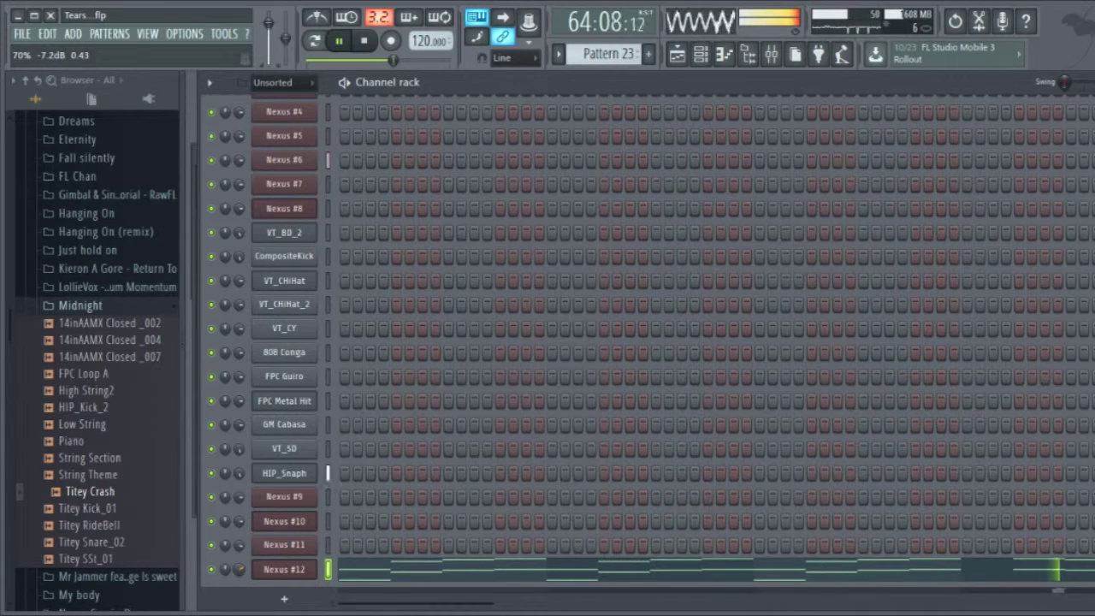
click(677, 55)
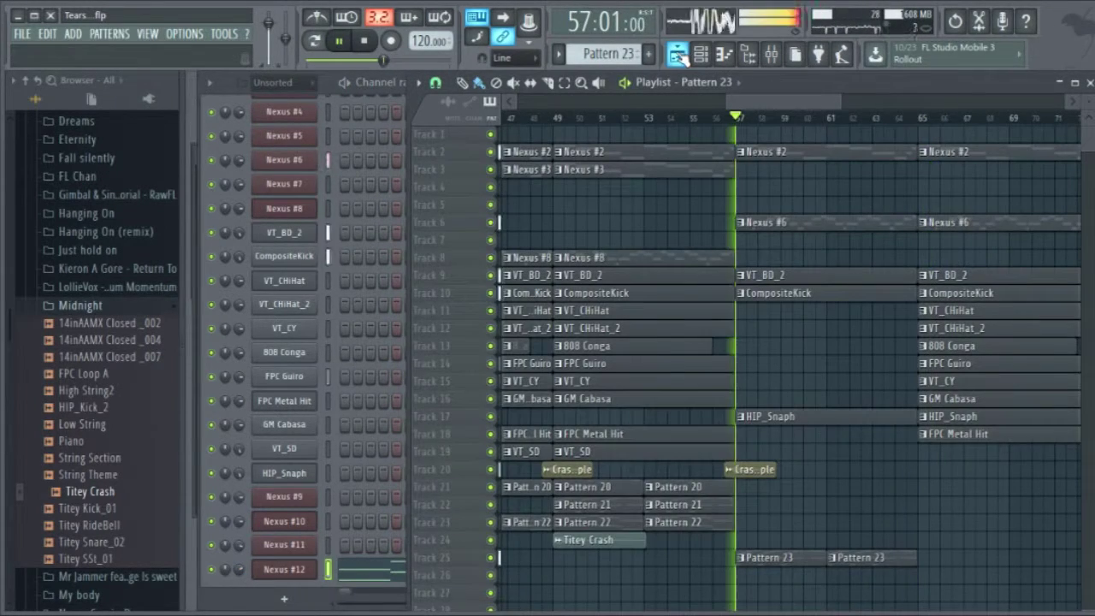
scroll(817, 115, right, 2)
click(817, 116)
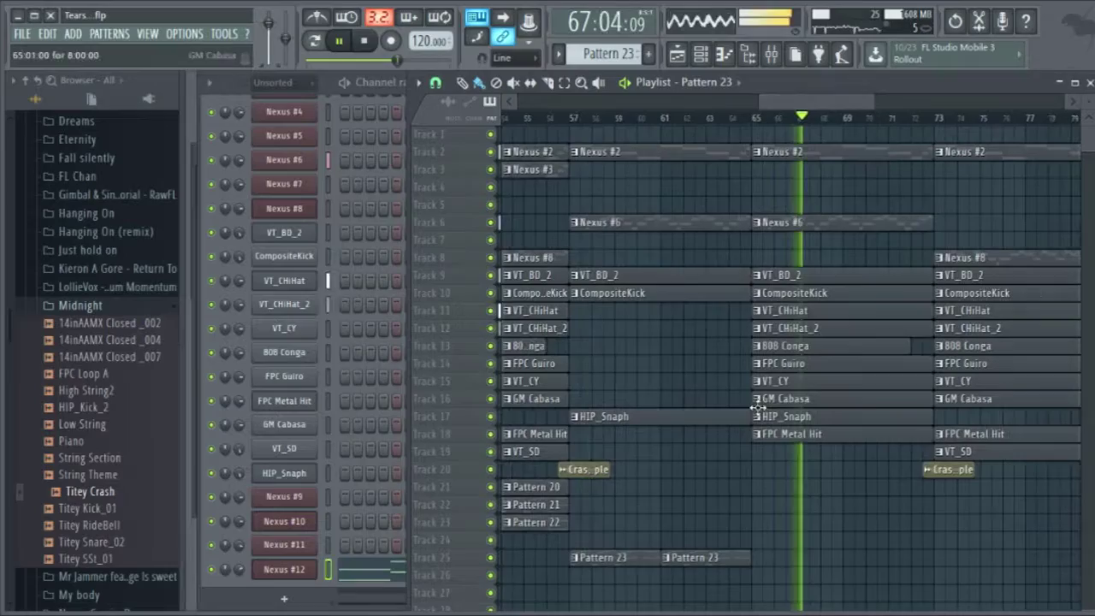
click(575, 124)
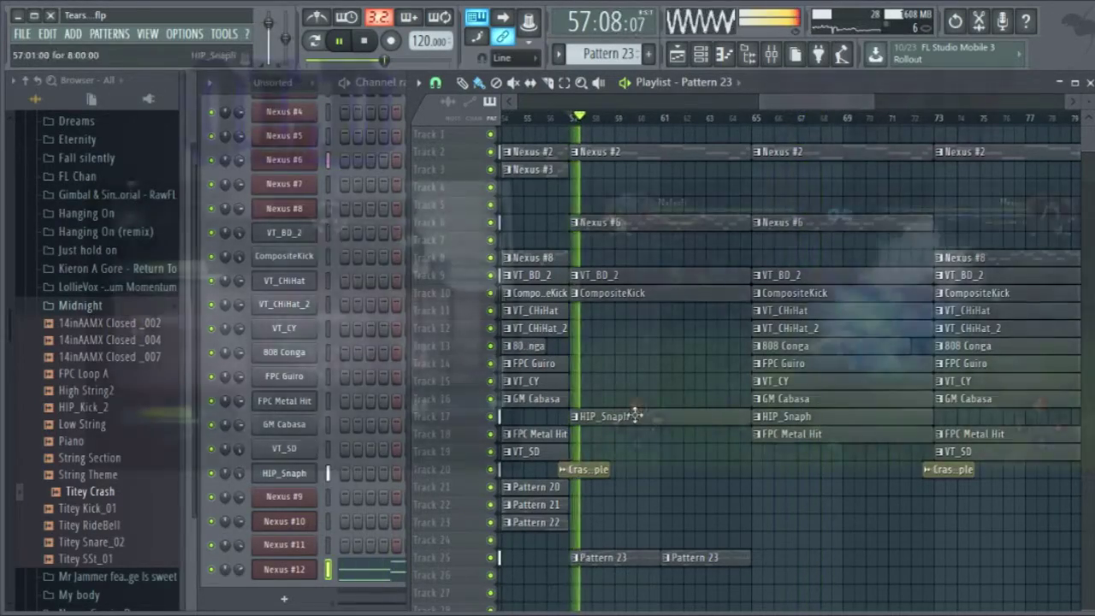
- Place two more Pattern 23 clips on Track 25 at bars 65 and 69
click(764, 561)
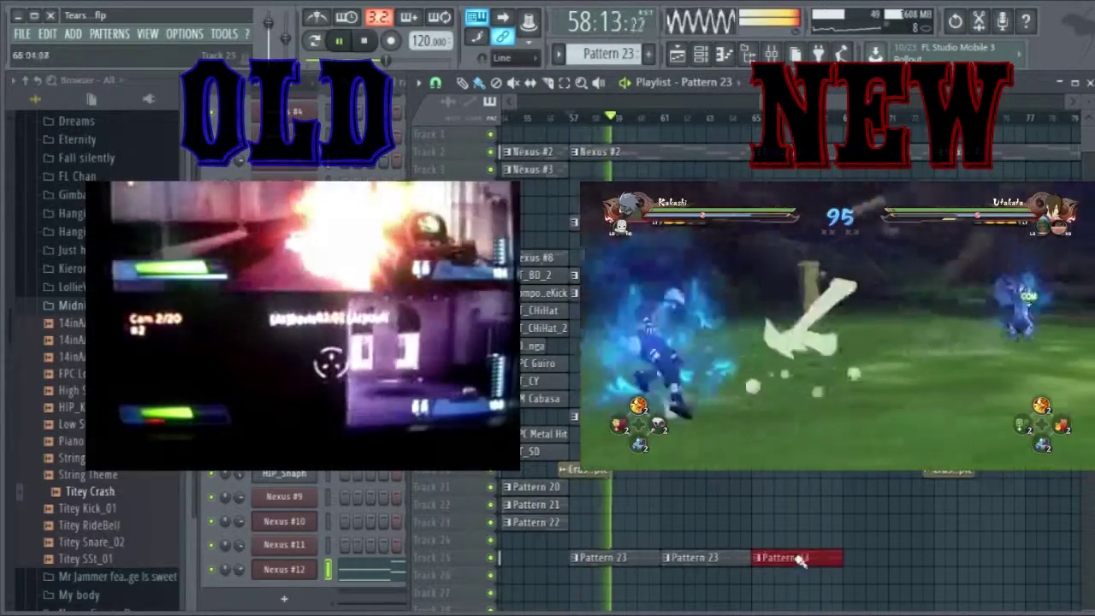
click(852, 561)
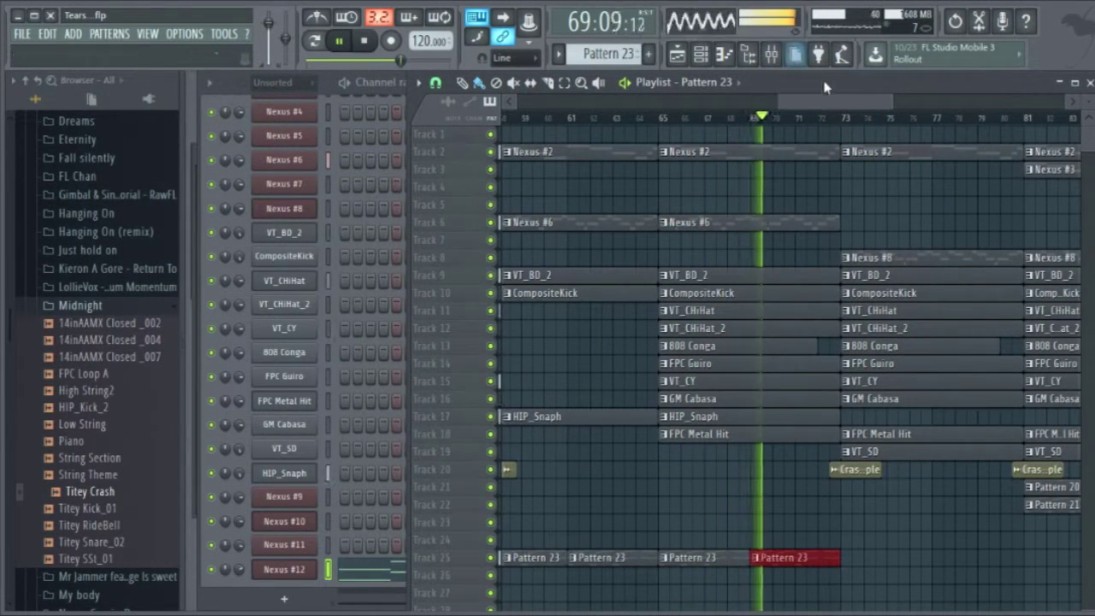
drag(831, 102, 752, 101)
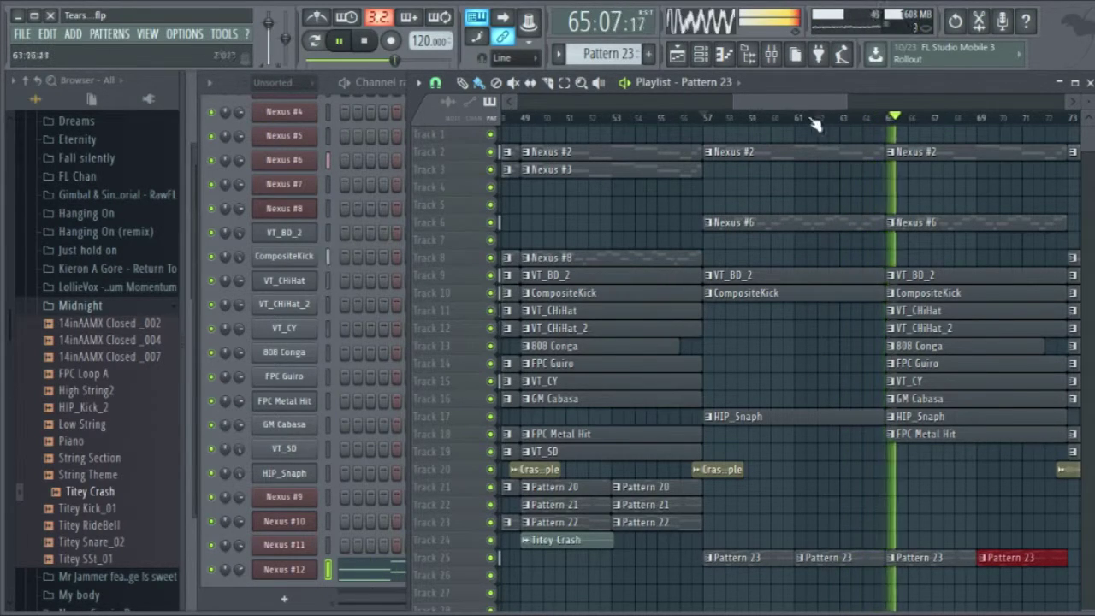
- Place a one-bar Pattern 20 clip on Track 21 at bar 57
drag(802, 102, 859, 111)
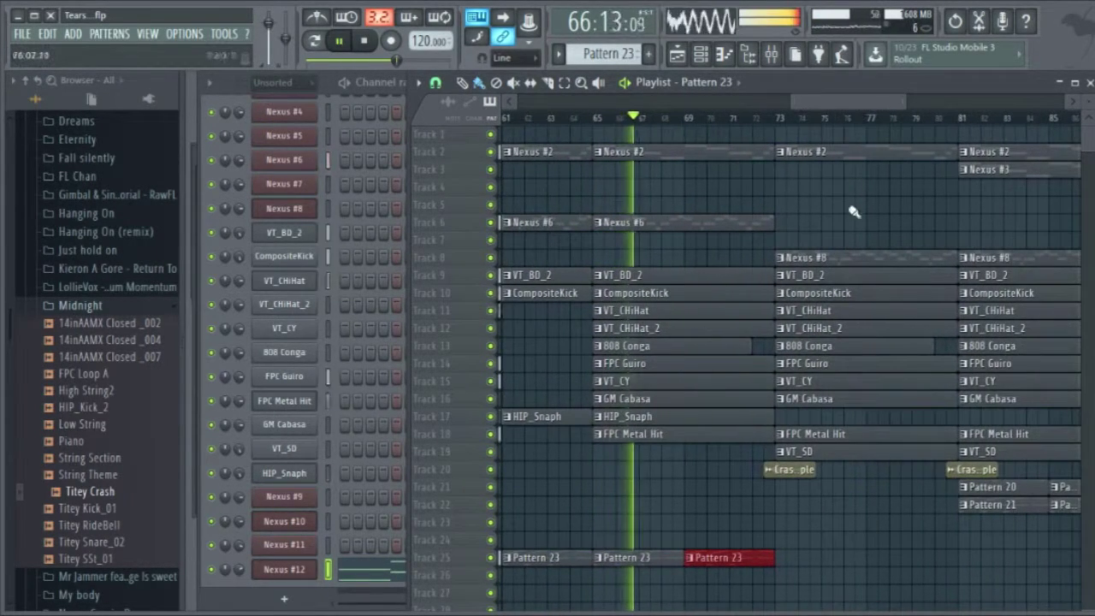
drag(823, 102, 755, 110)
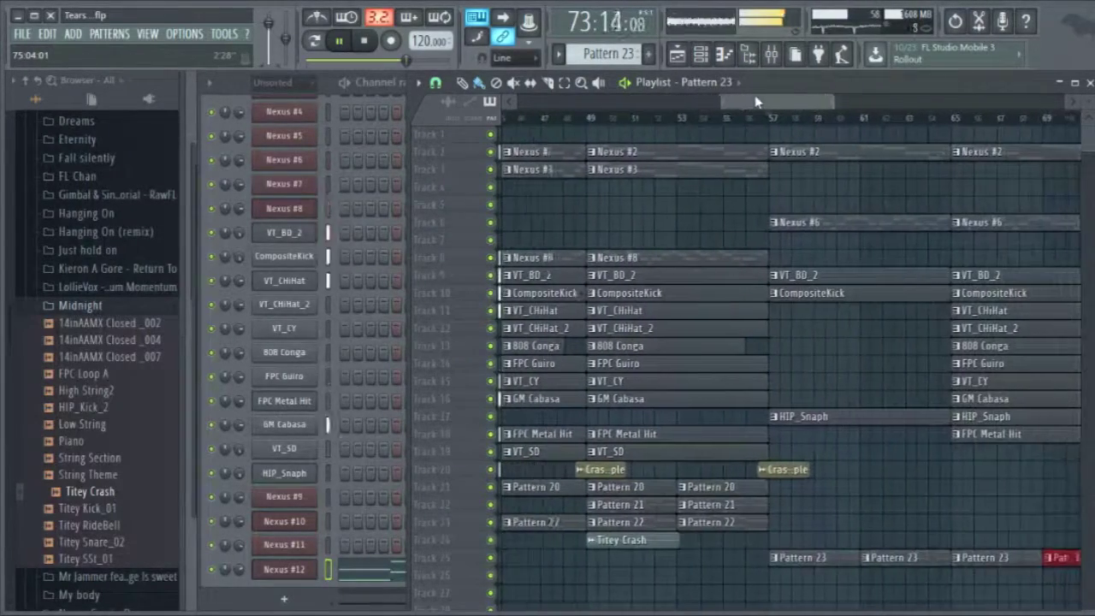
click(738, 486)
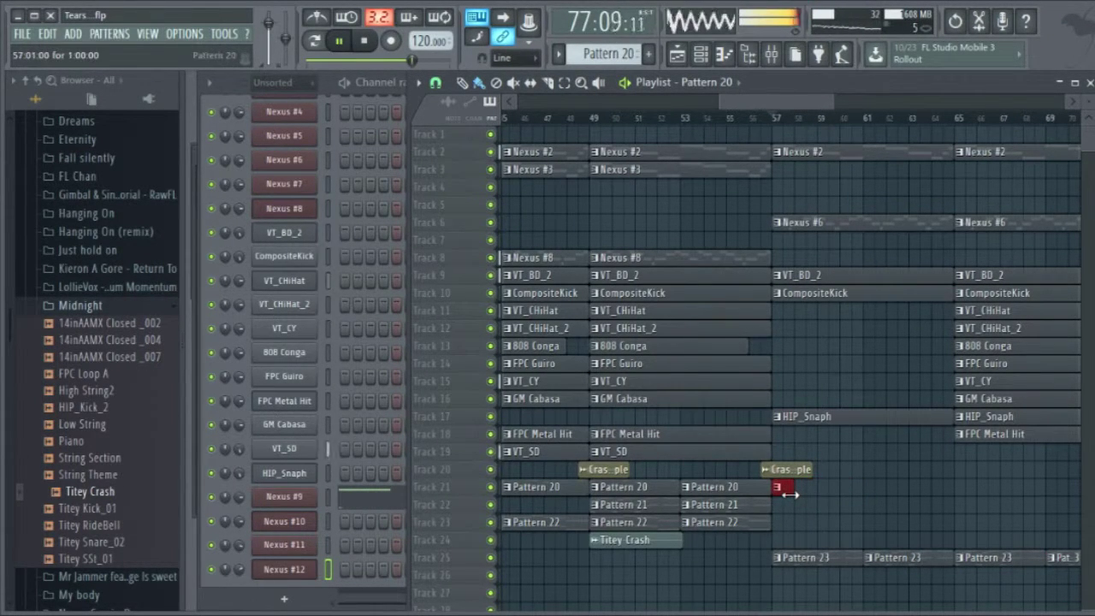
click(871, 488)
right_click(891, 492)
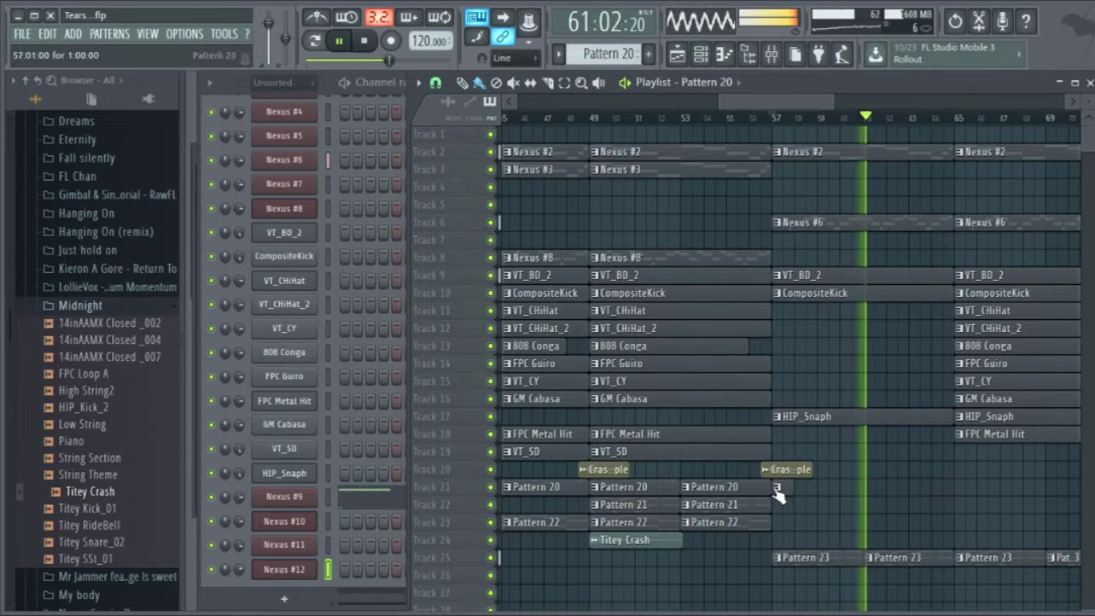
- Repeat the one-bar Pattern 20 clip on Track 21 at bars 61, 65 and 69, and play the arrangement from bar 57
click(871, 492)
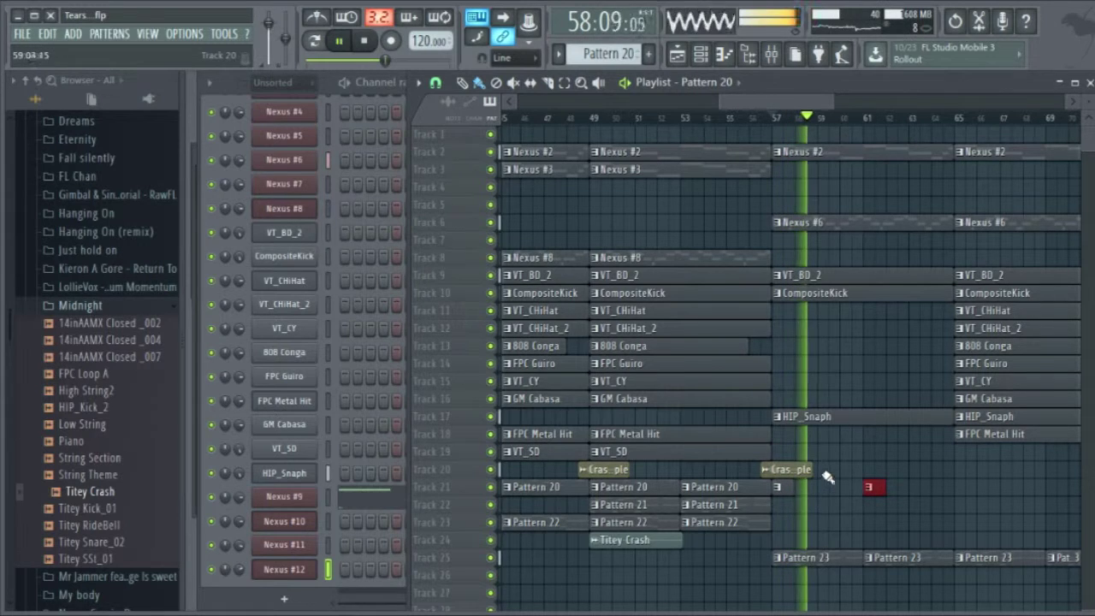
click(962, 491)
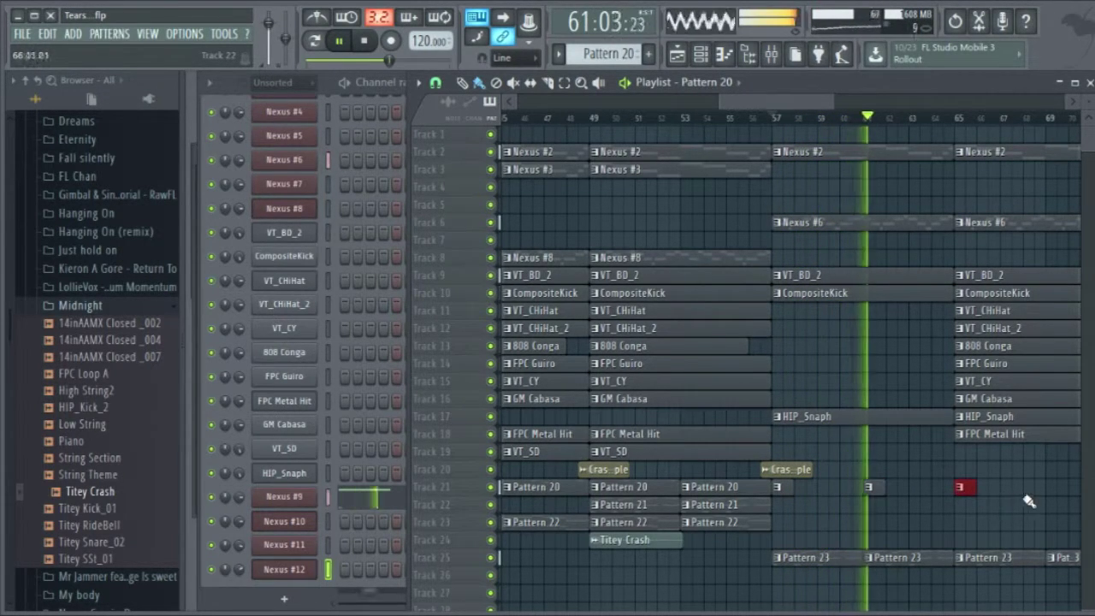
click(1054, 487)
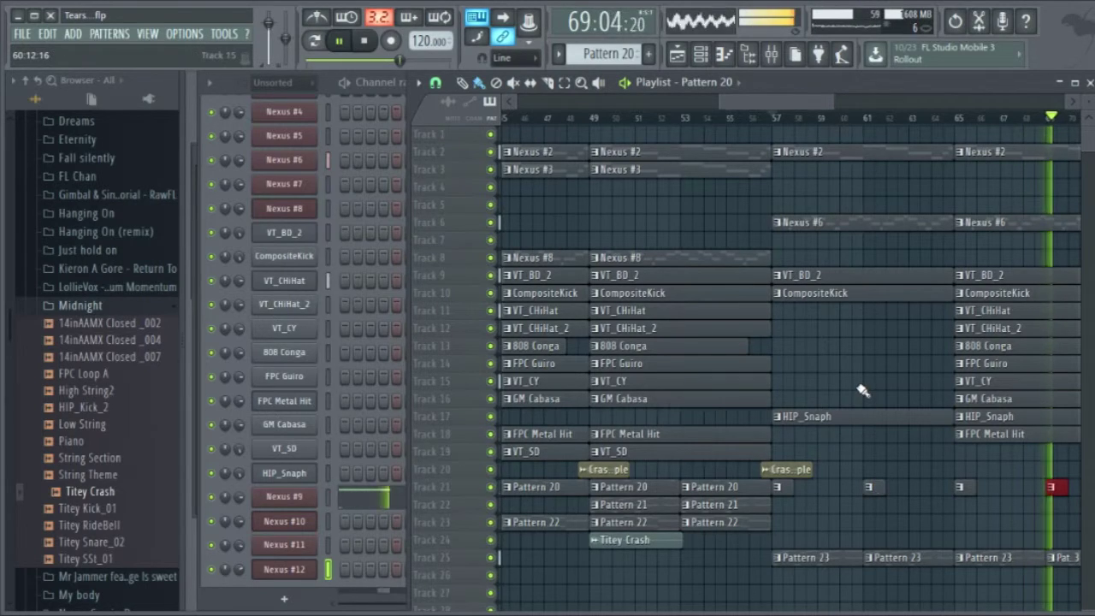
drag(794, 104, 819, 94)
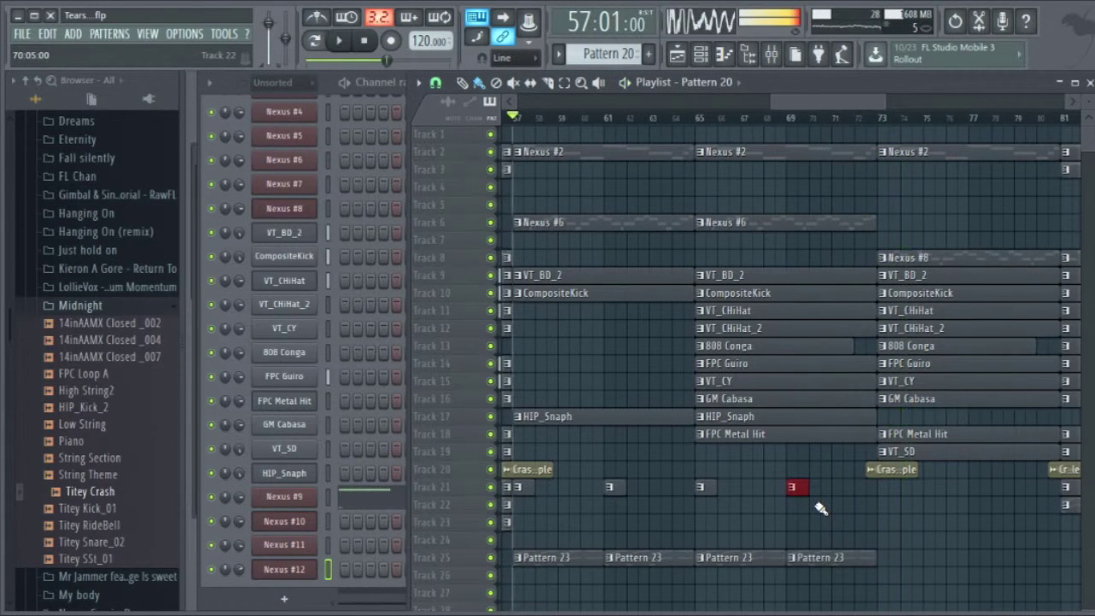
drag(844, 104, 807, 104)
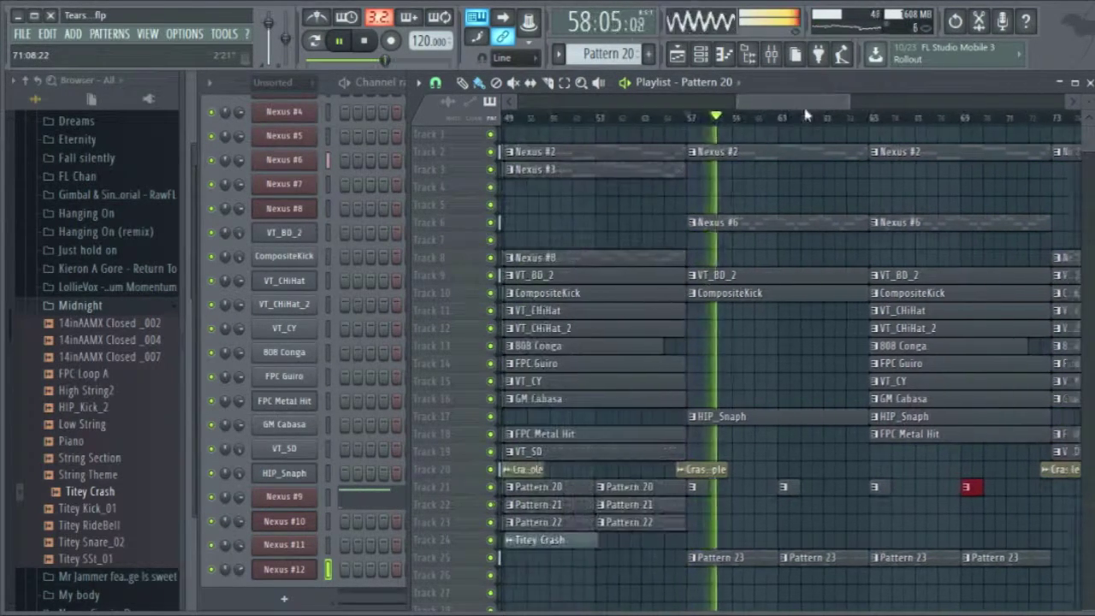